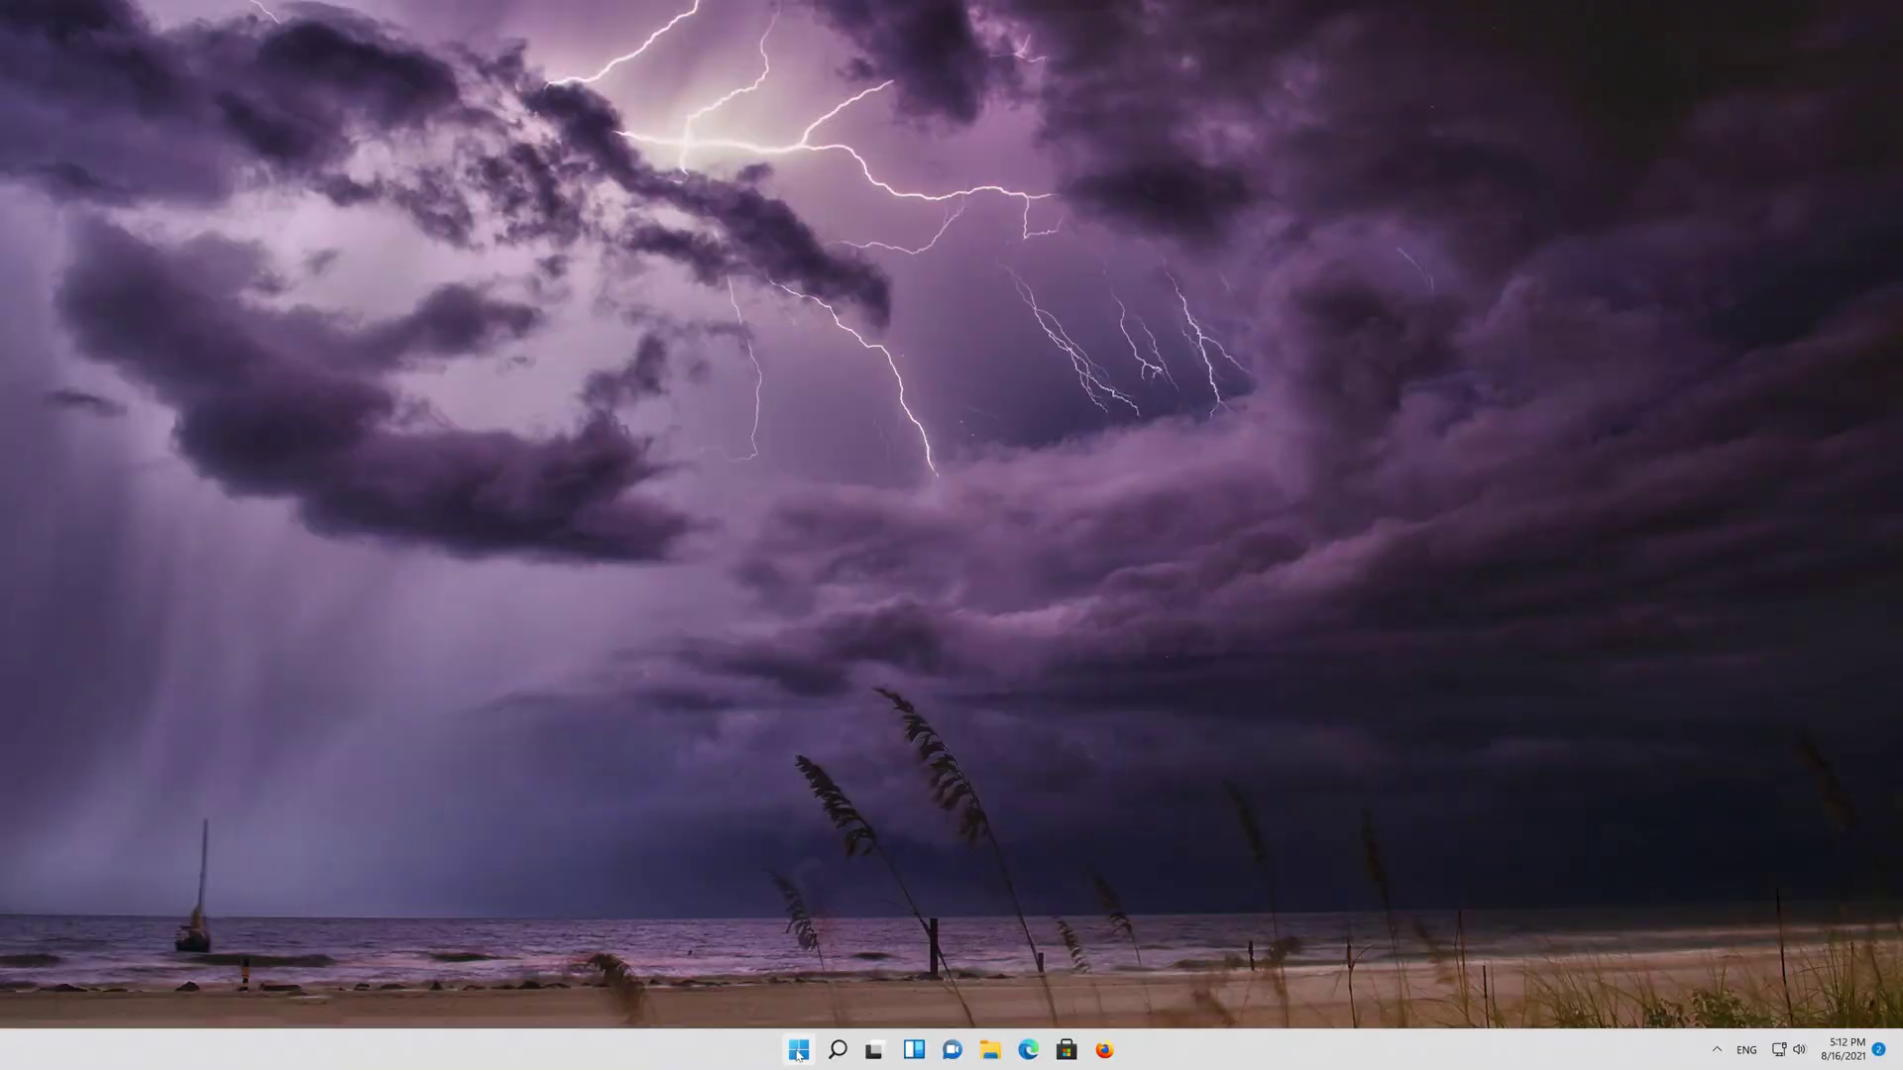
Search 'device manager' from the Windows 11 Start menu and open Device Manager
{"action": "left_click", "coordinate": [799, 1050]}
{"action": "type", "text": "de"}
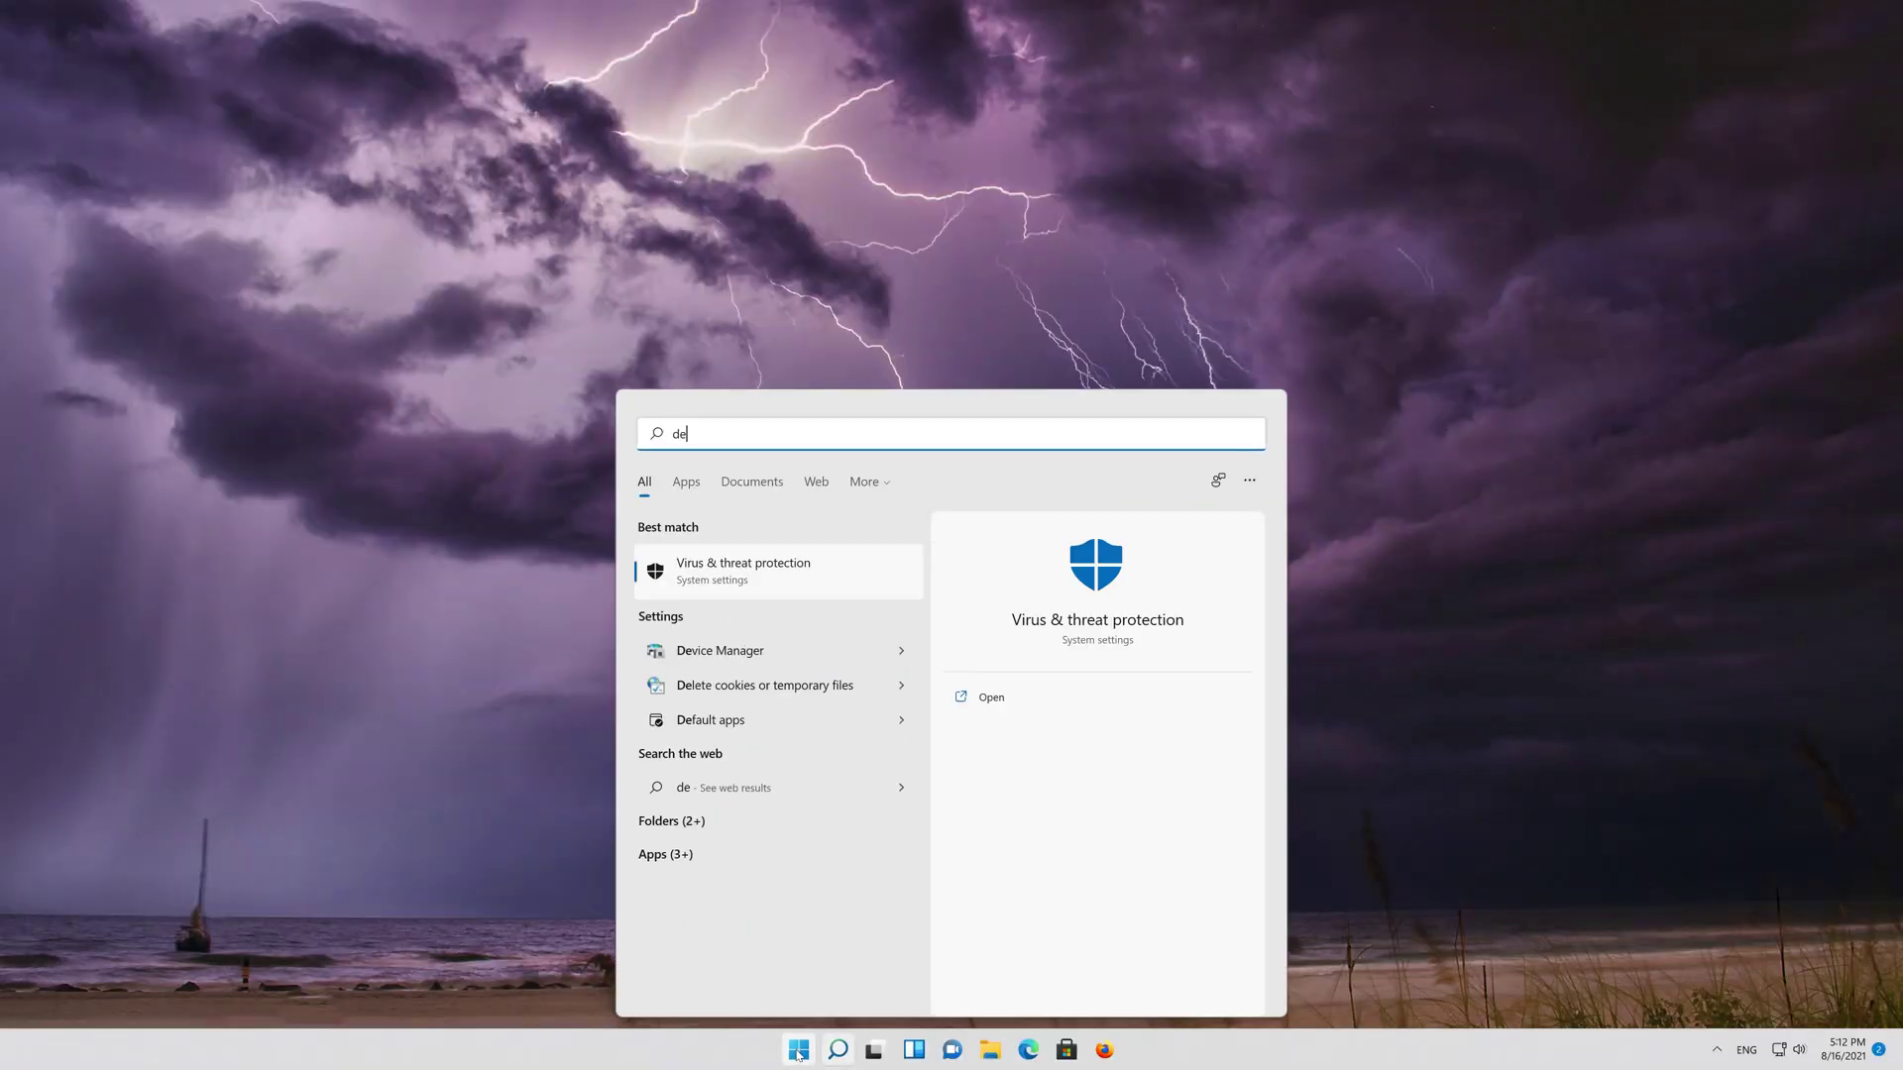
{"action": "type", "text": "vice manager"}
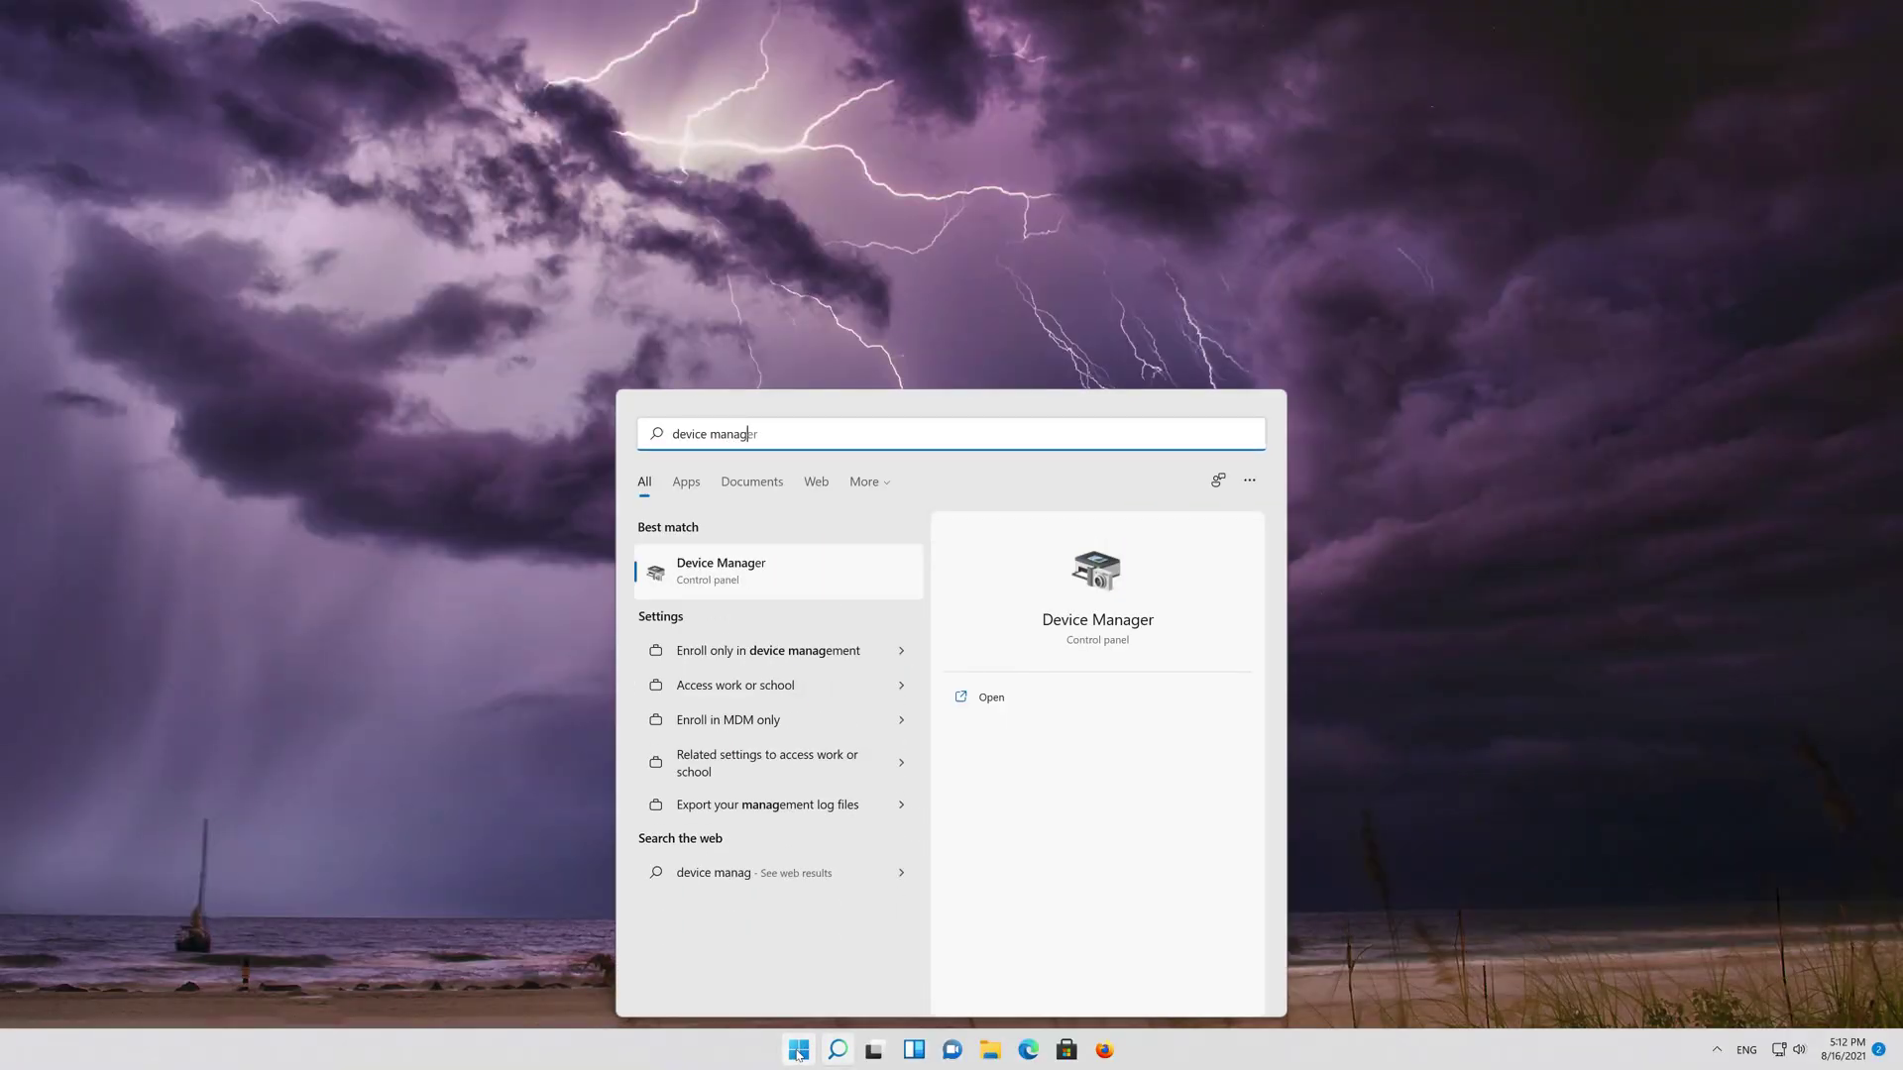
{"action": "left_click", "coordinate": [759, 578]}
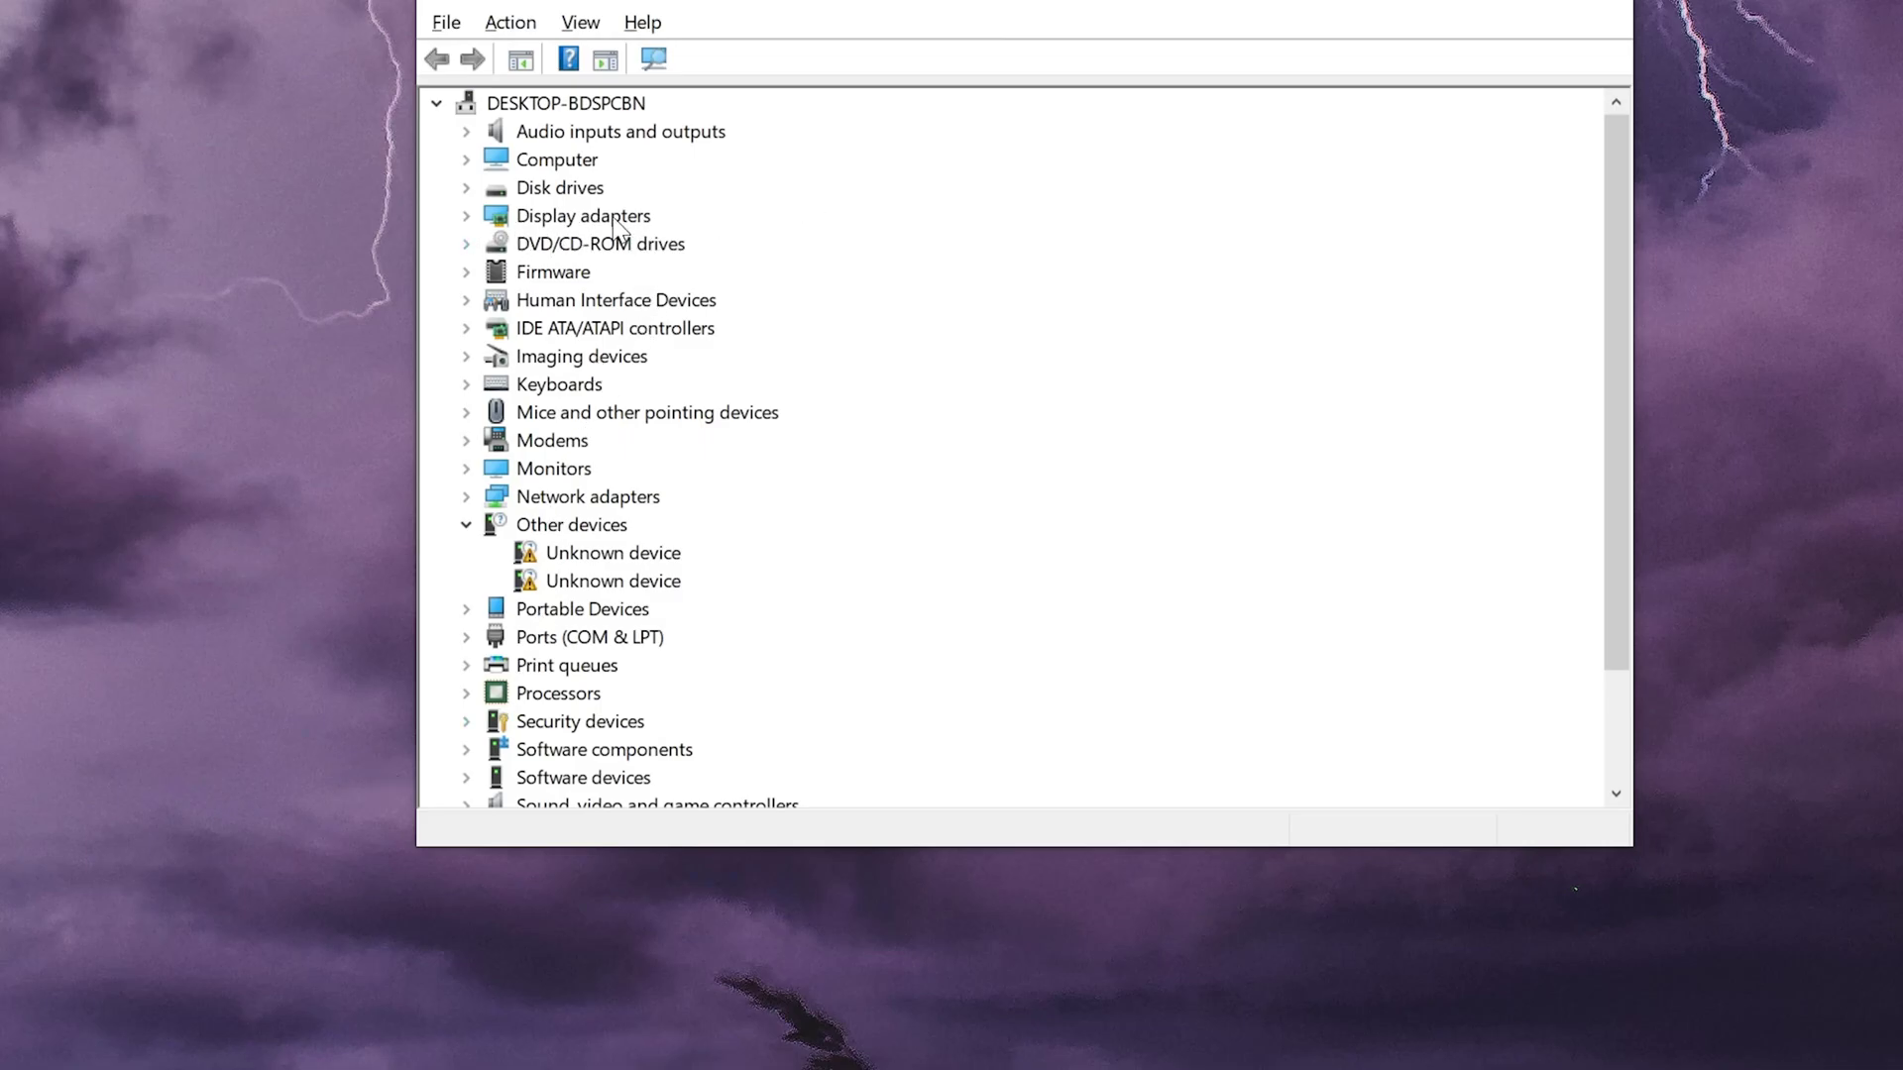
Open the NVIDIA GeForce RTX 3080 Ti properties and start Update Driver from its Driver tab
{"action": "left_click", "coordinate": [467, 218]}
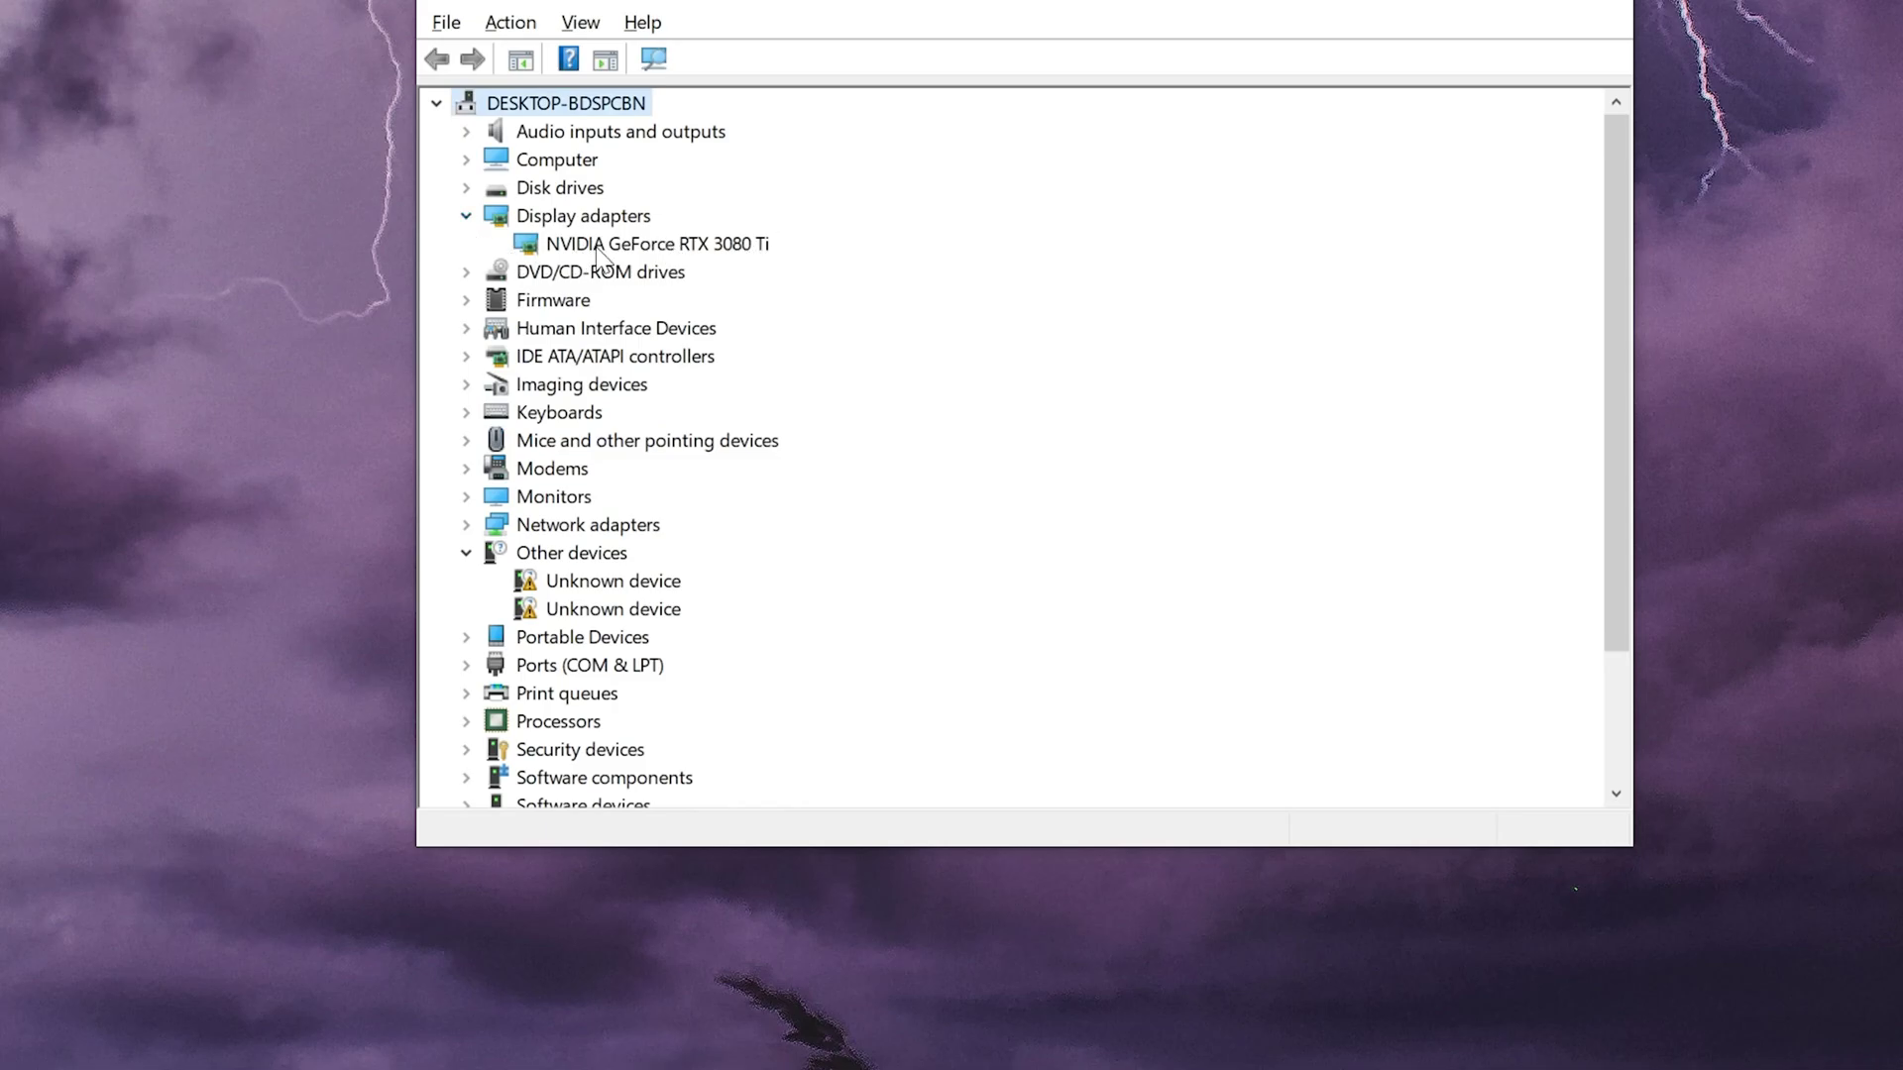
{"action": "right_click", "coordinate": [716, 247]}
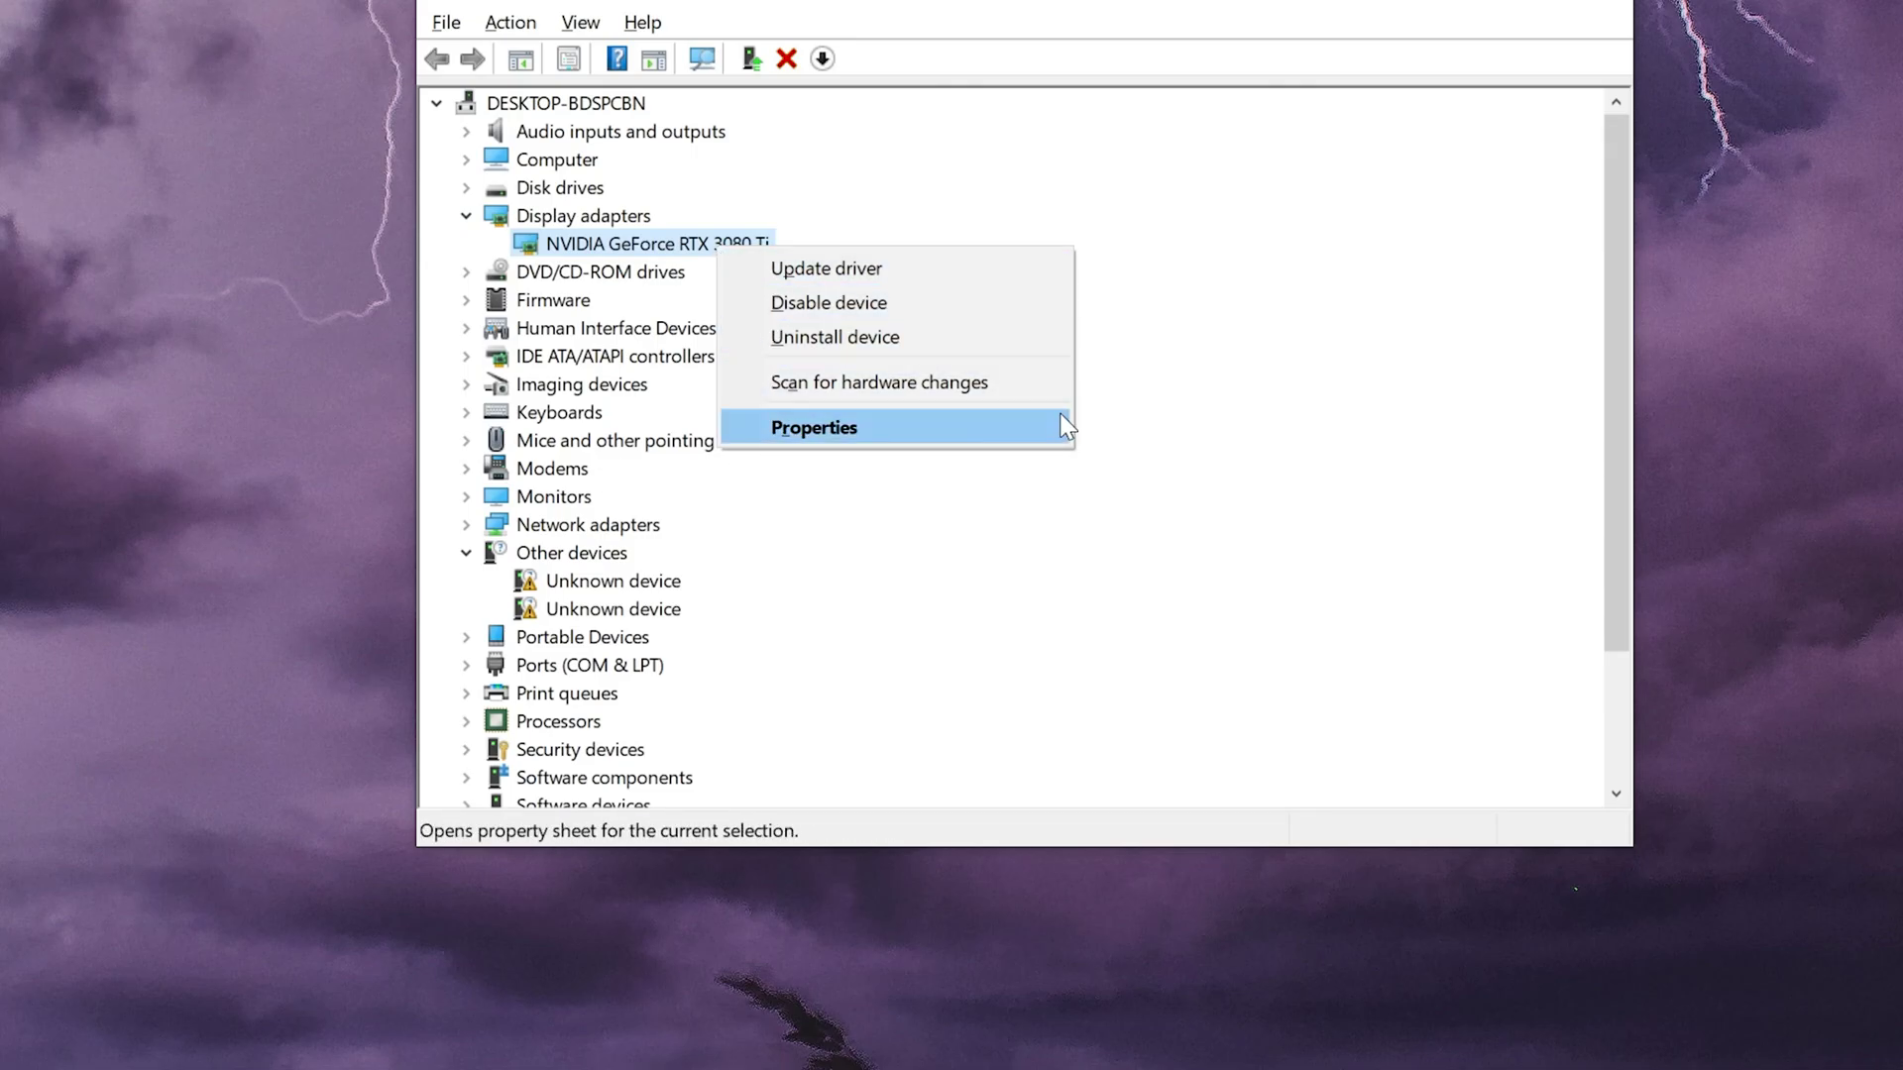
{"action": "left_click", "coordinate": [888, 427]}
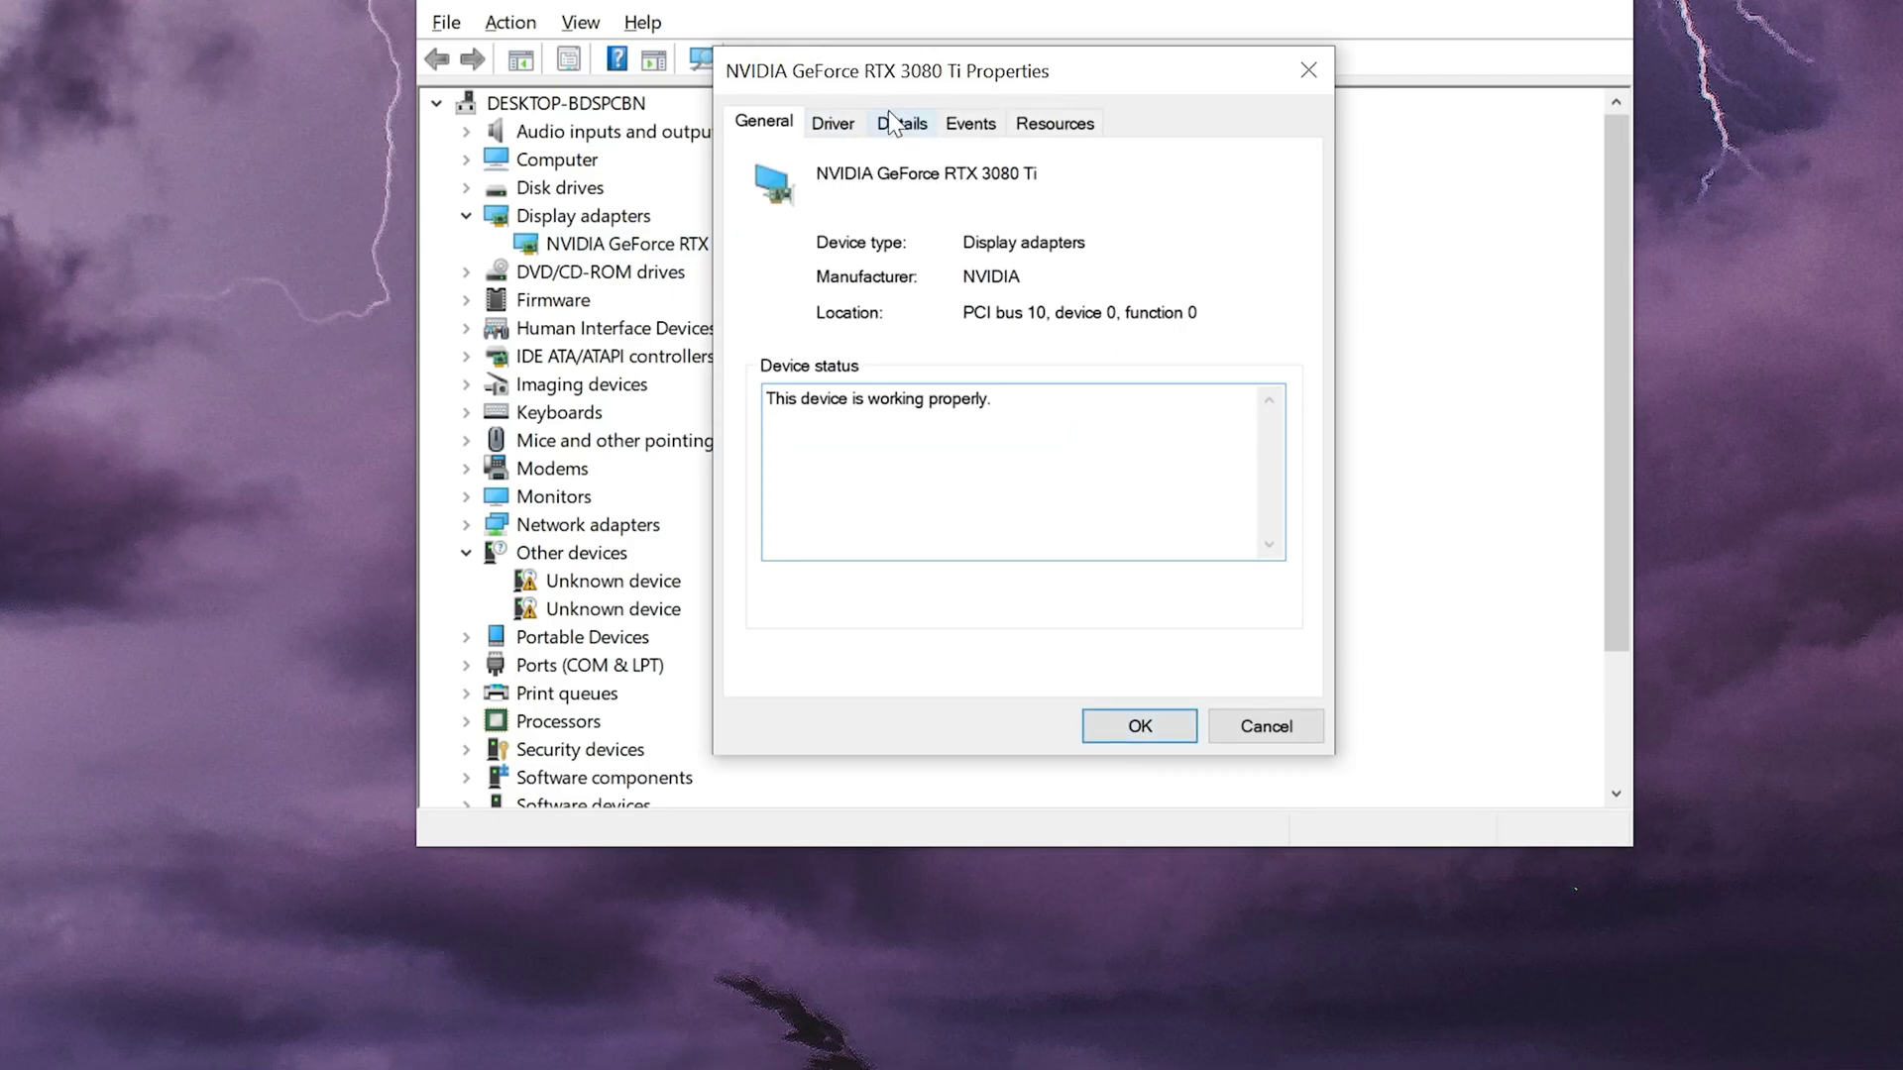
{"action": "left_click", "coordinate": [834, 126]}
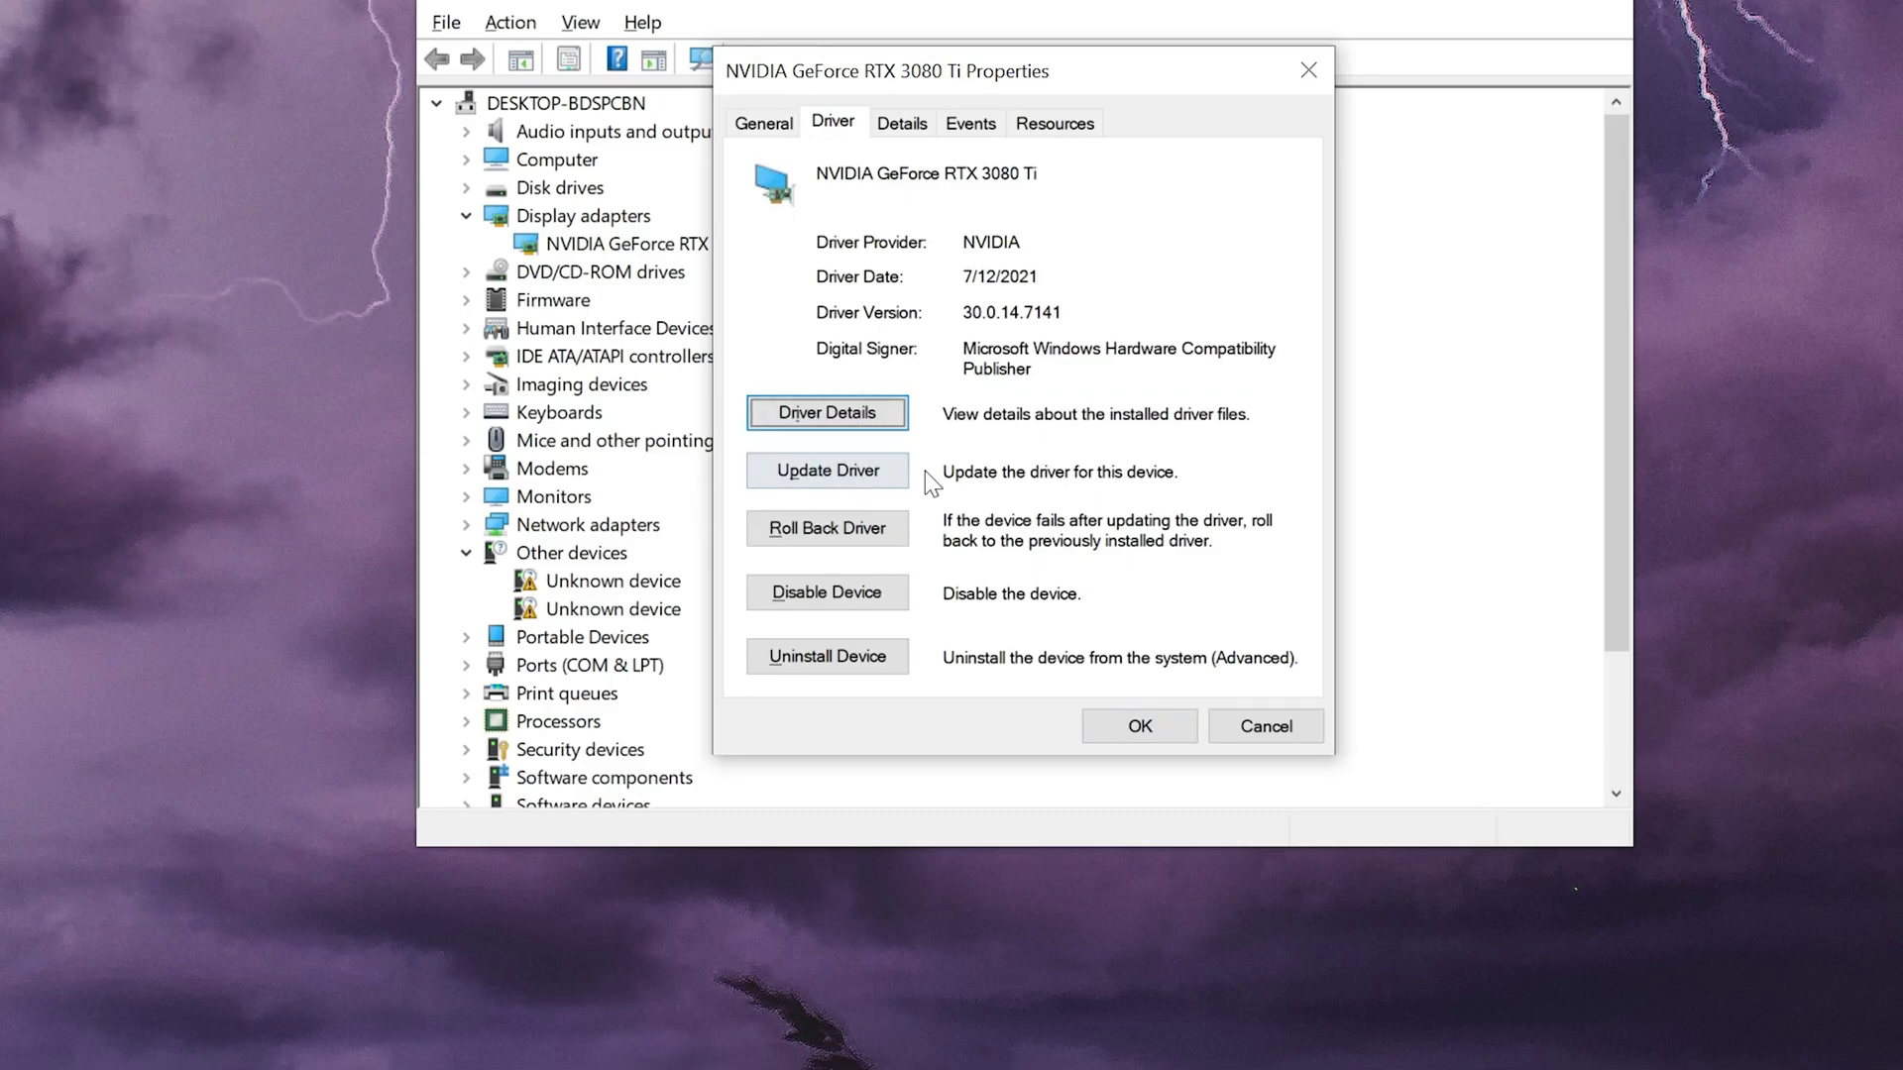
{"action": "left_click", "coordinate": [790, 476]}
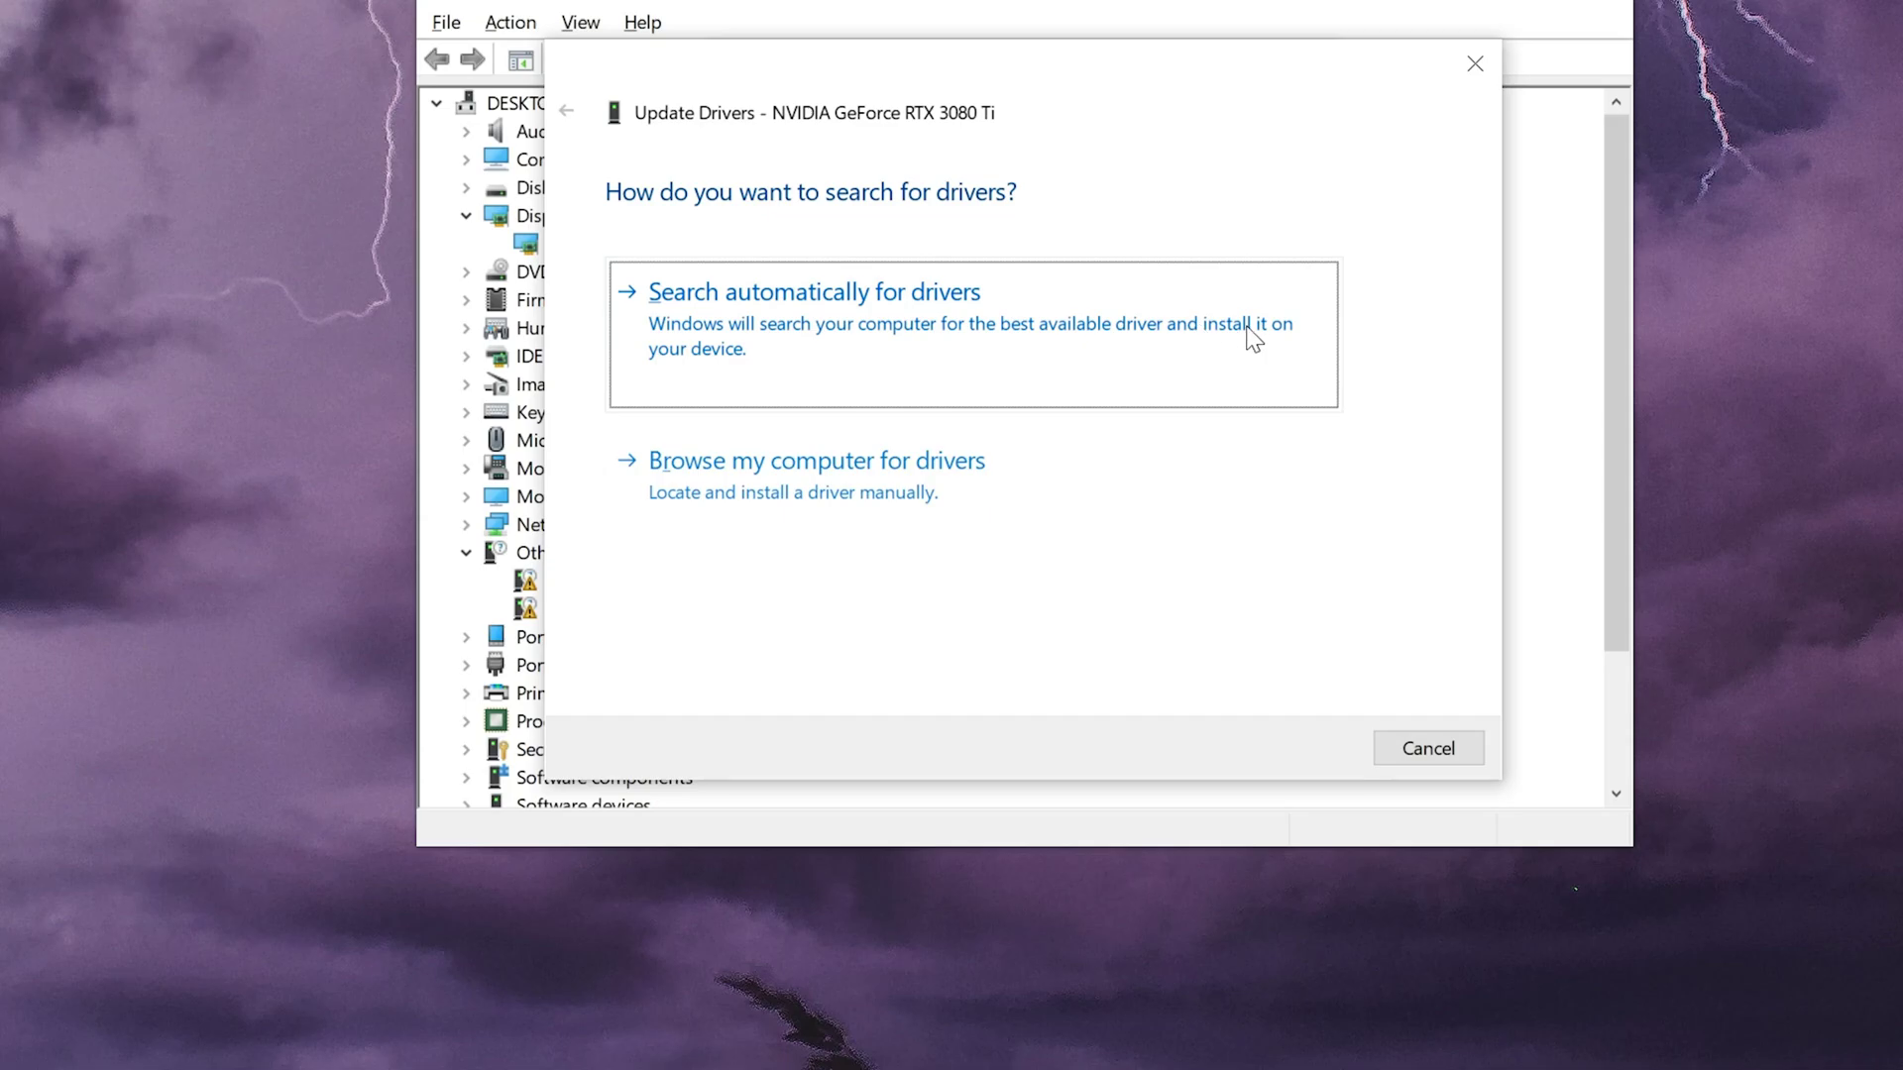
Search automatically for an RTX 3080 Ti driver, confirm the best is installed, and close the wizard
{"action": "left_click", "coordinate": [881, 362]}
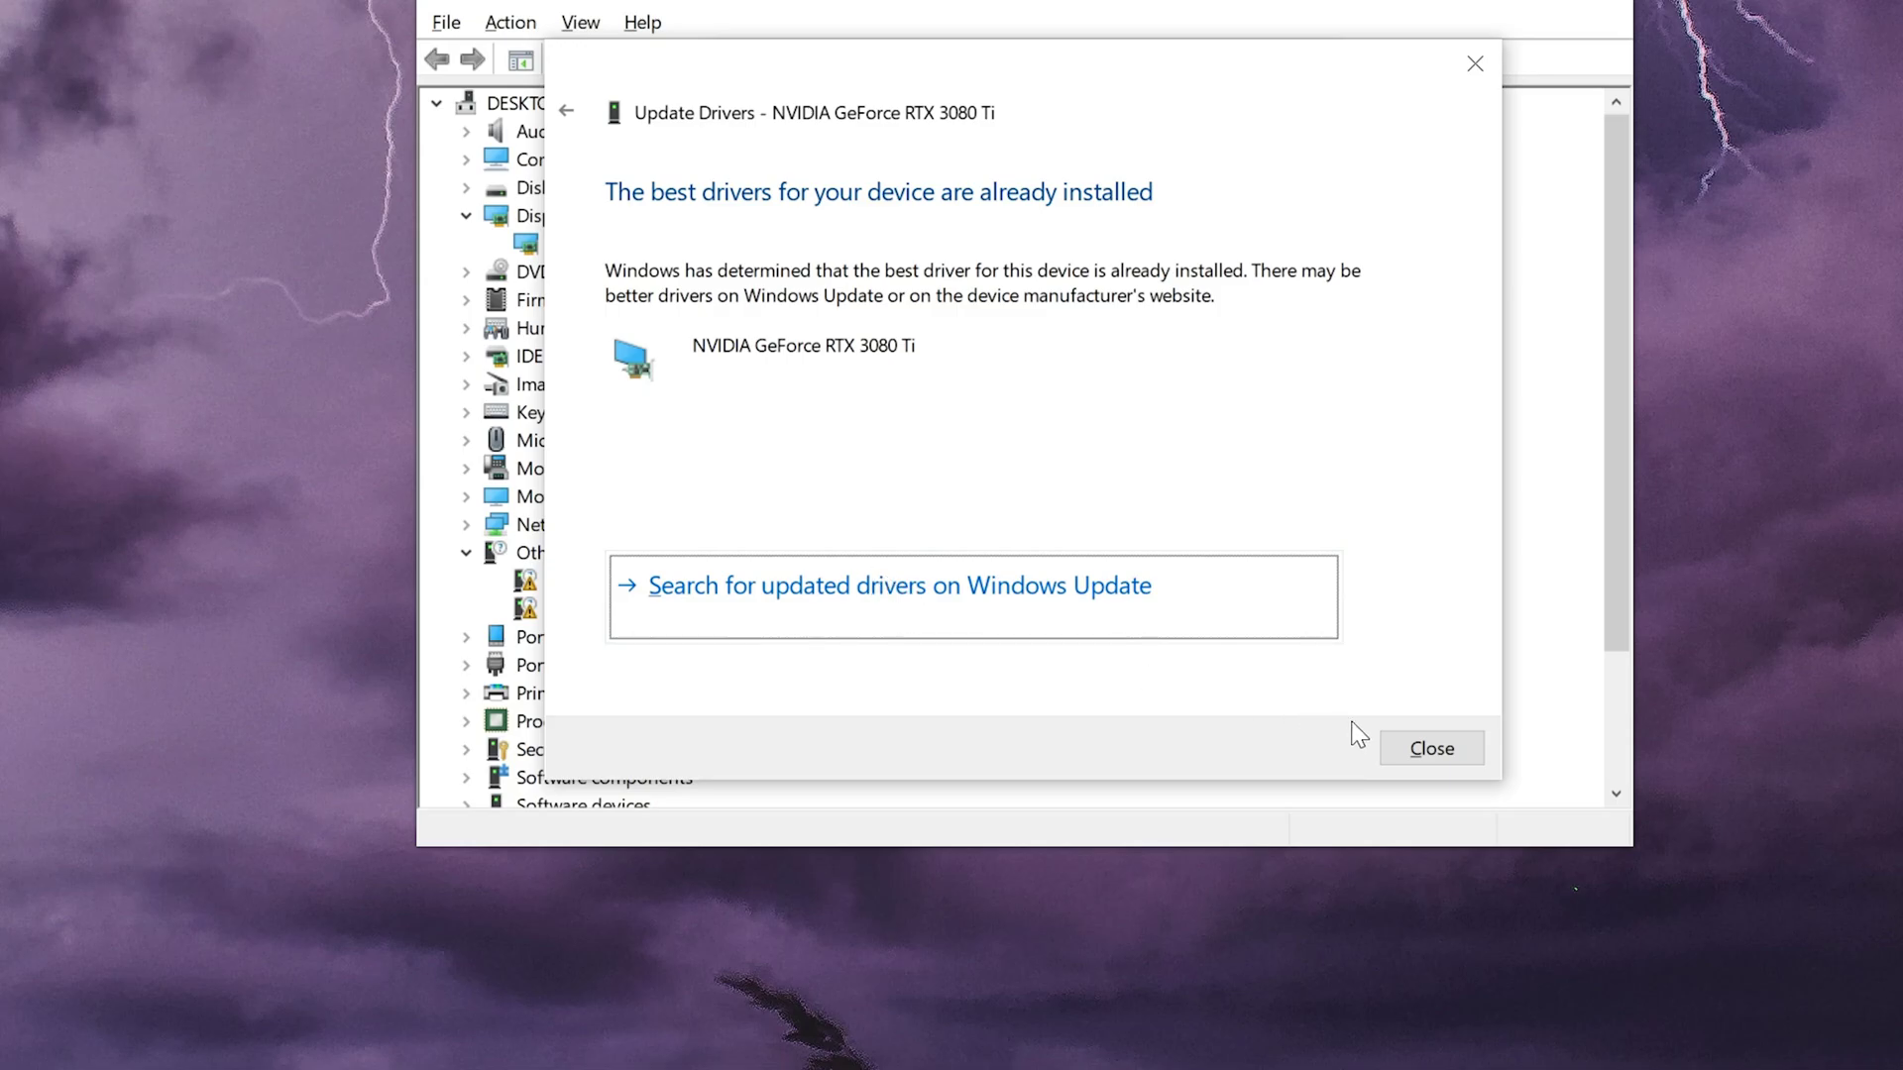
{"action": "left_click", "coordinate": [1406, 748]}
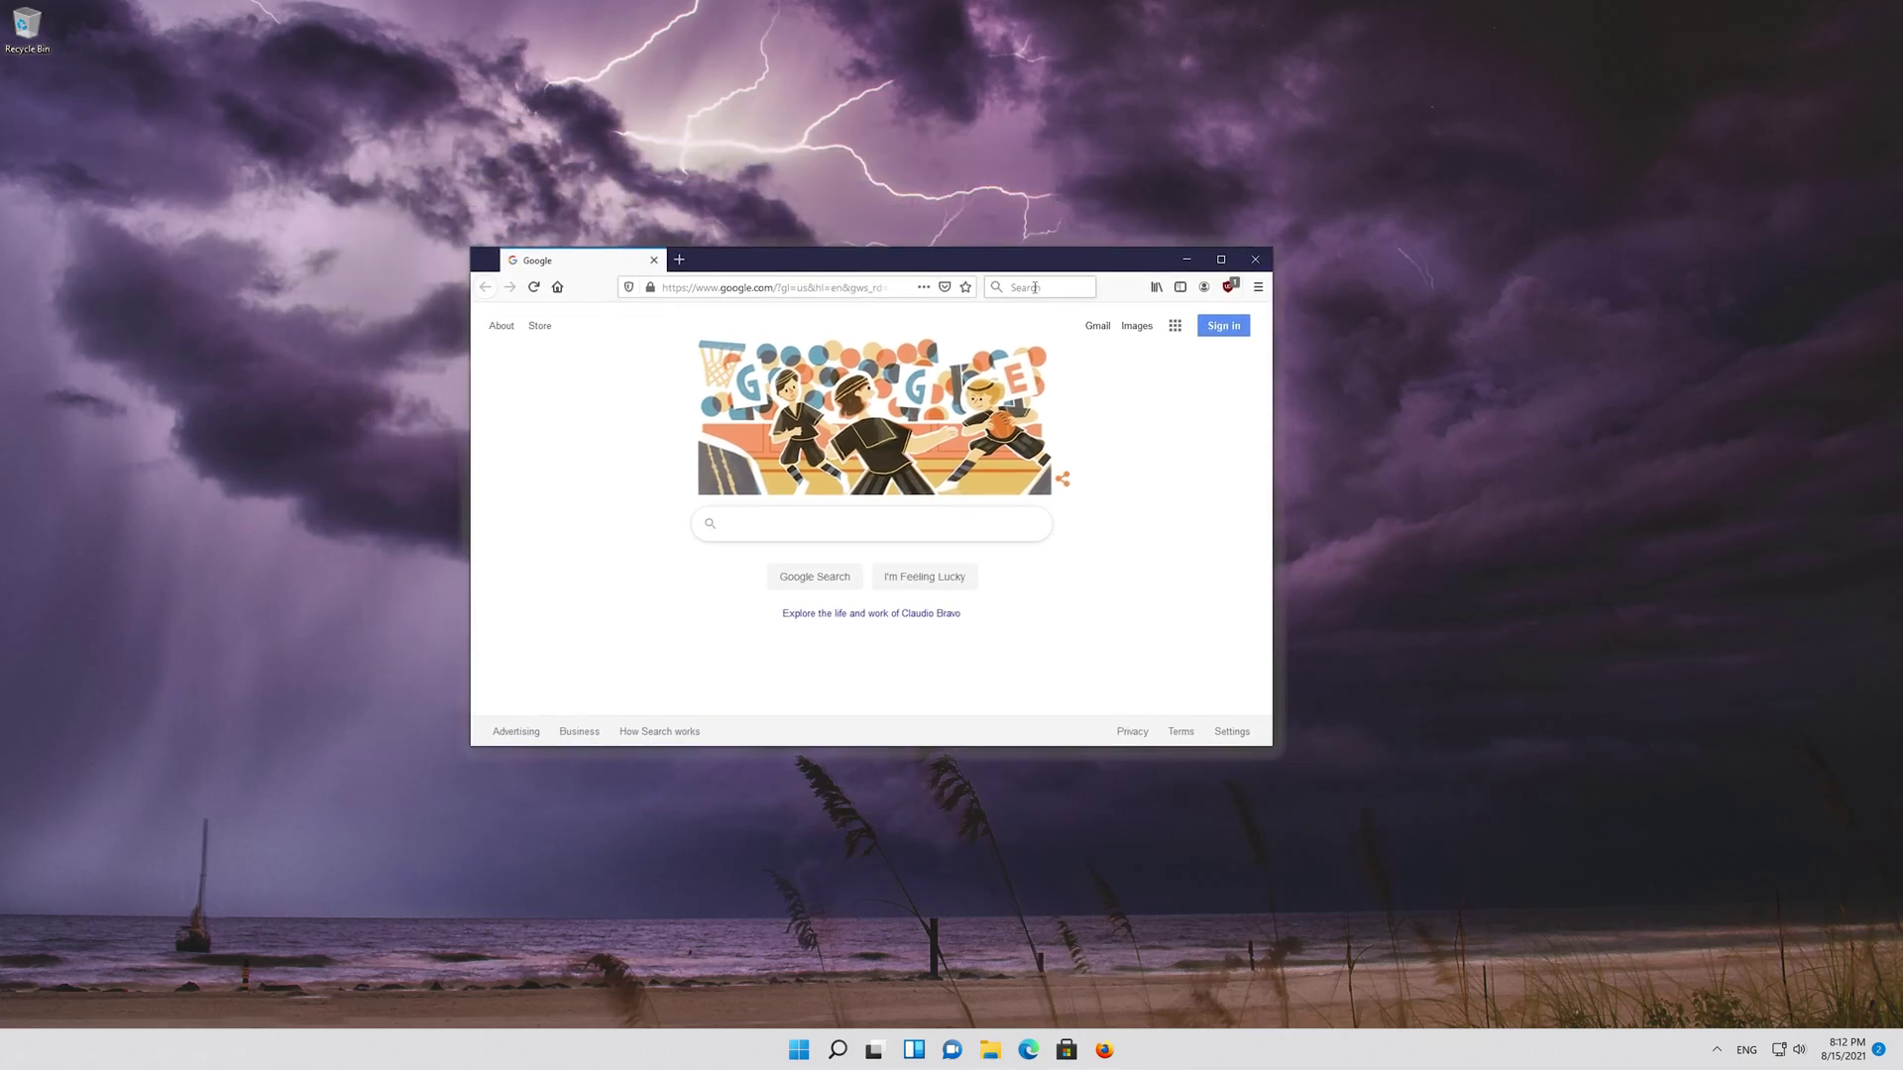
Google 'geforce experience' and open NVIDIA's GeForce Experience page
{"action": "type", "text": "geforce e"}
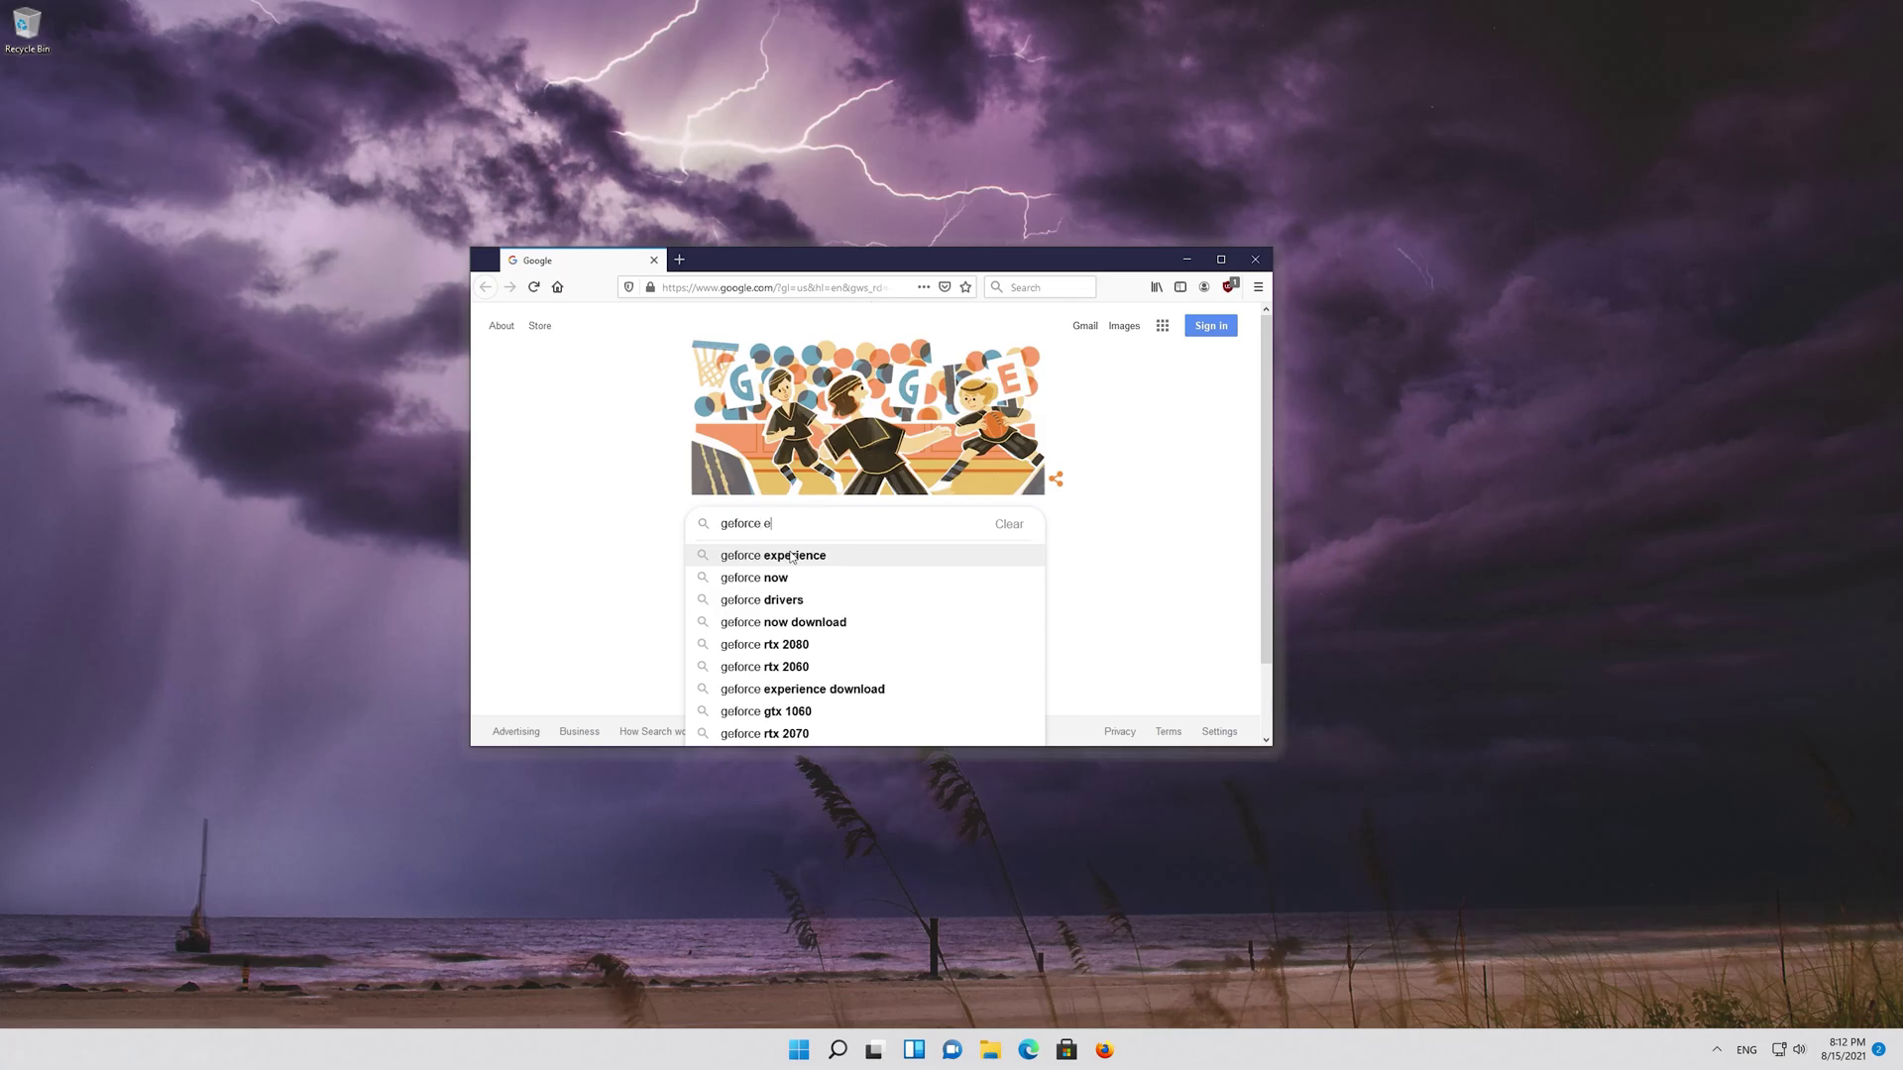
{"action": "type", "text": "xperience"}
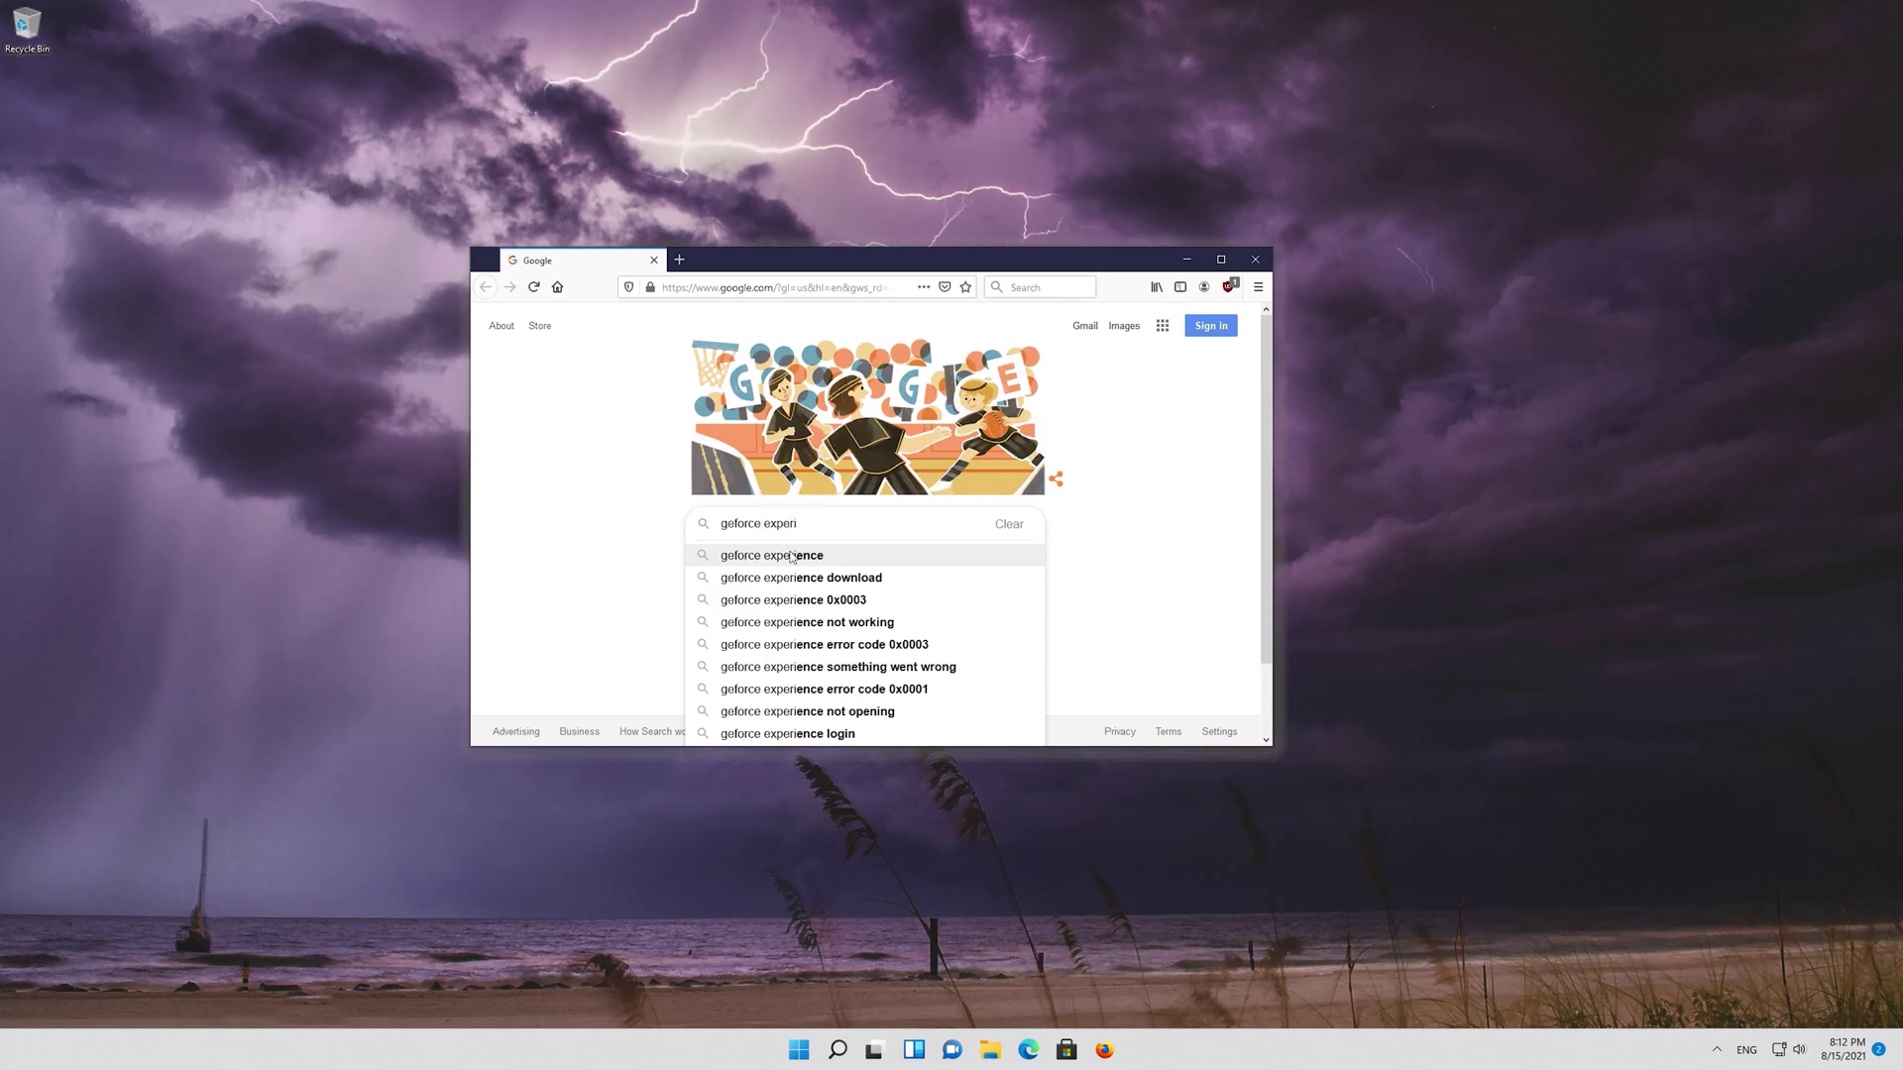
{"action": "left_click", "coordinate": [792, 556]}
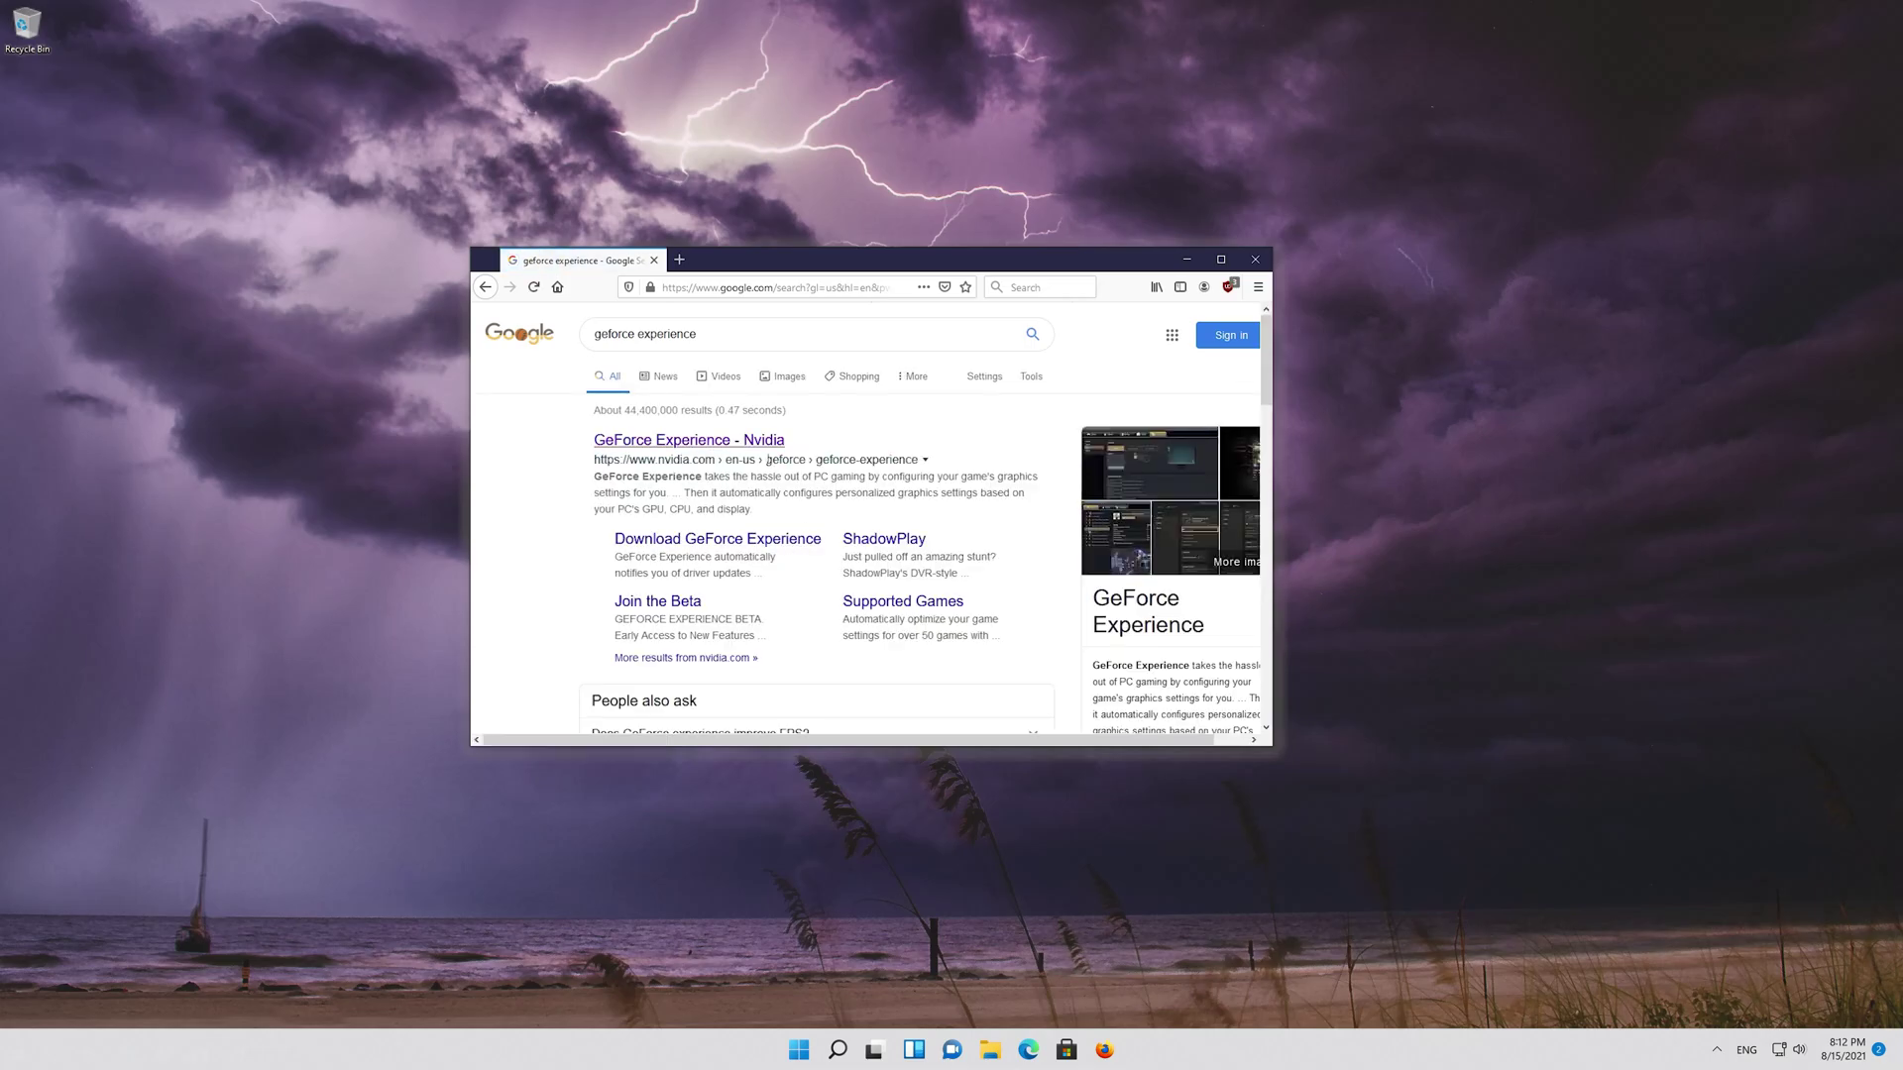
{"action": "left_click", "coordinate": [716, 442]}
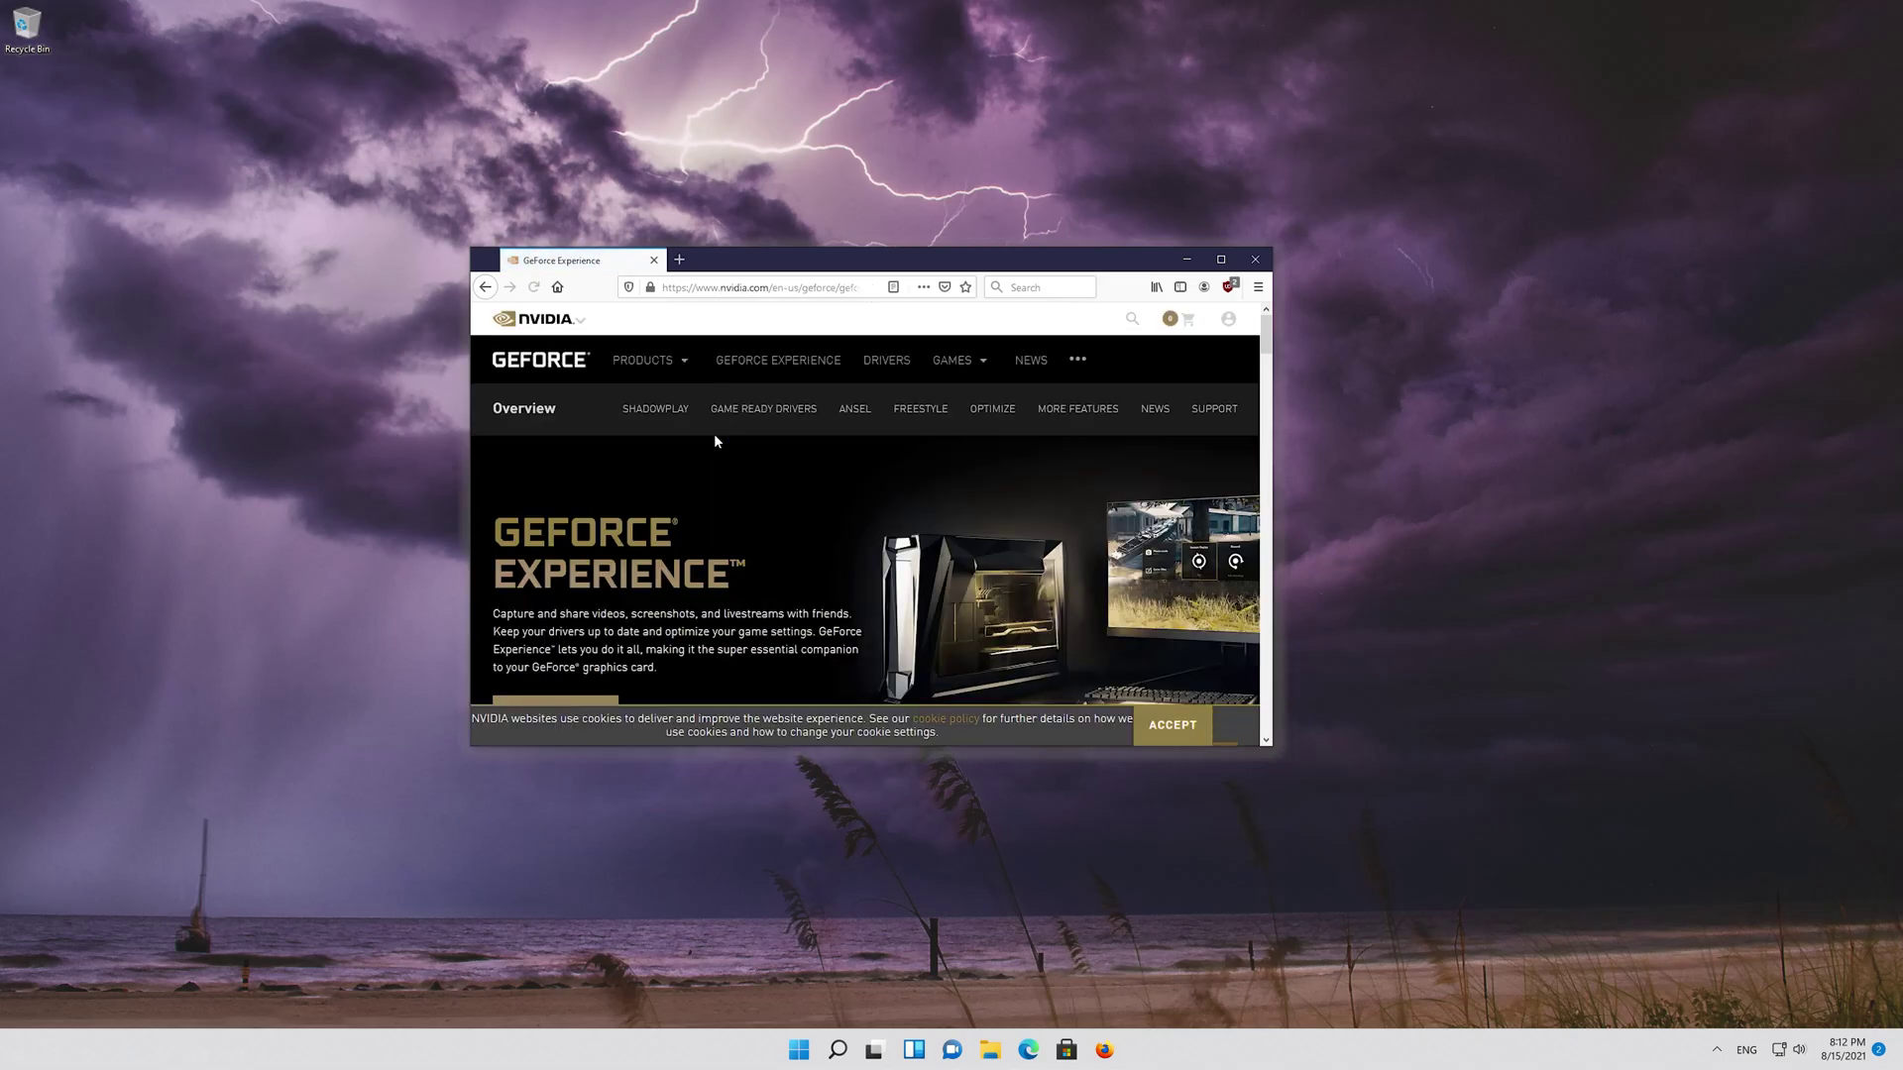
Save GeForce_Experience_v3.20.1.57.exe (119 MB) from the NVIDIA page, confirm it downloaded, then close Firefox
{"action": "scroll", "coordinate": [717, 442], "scroll_direction": "down", "scroll_amount": 3}
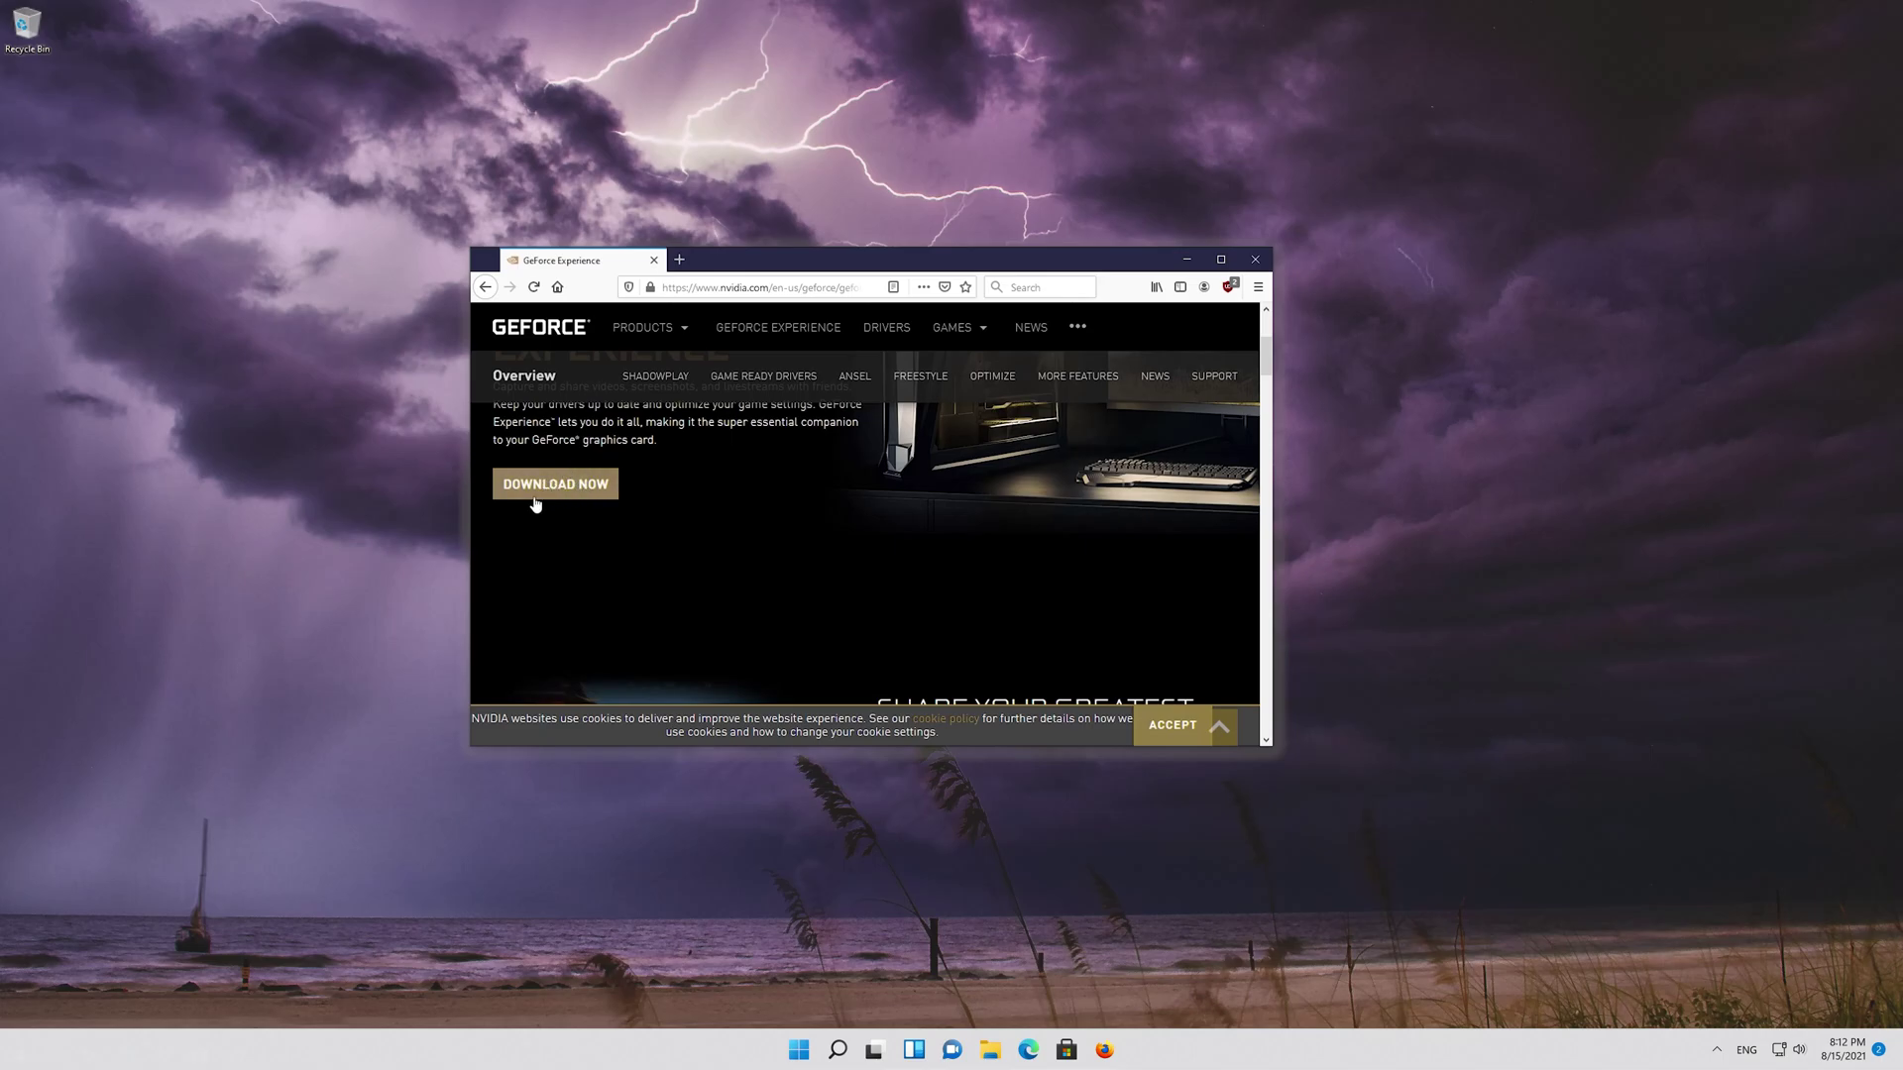
{"action": "left_click", "coordinate": [550, 496]}
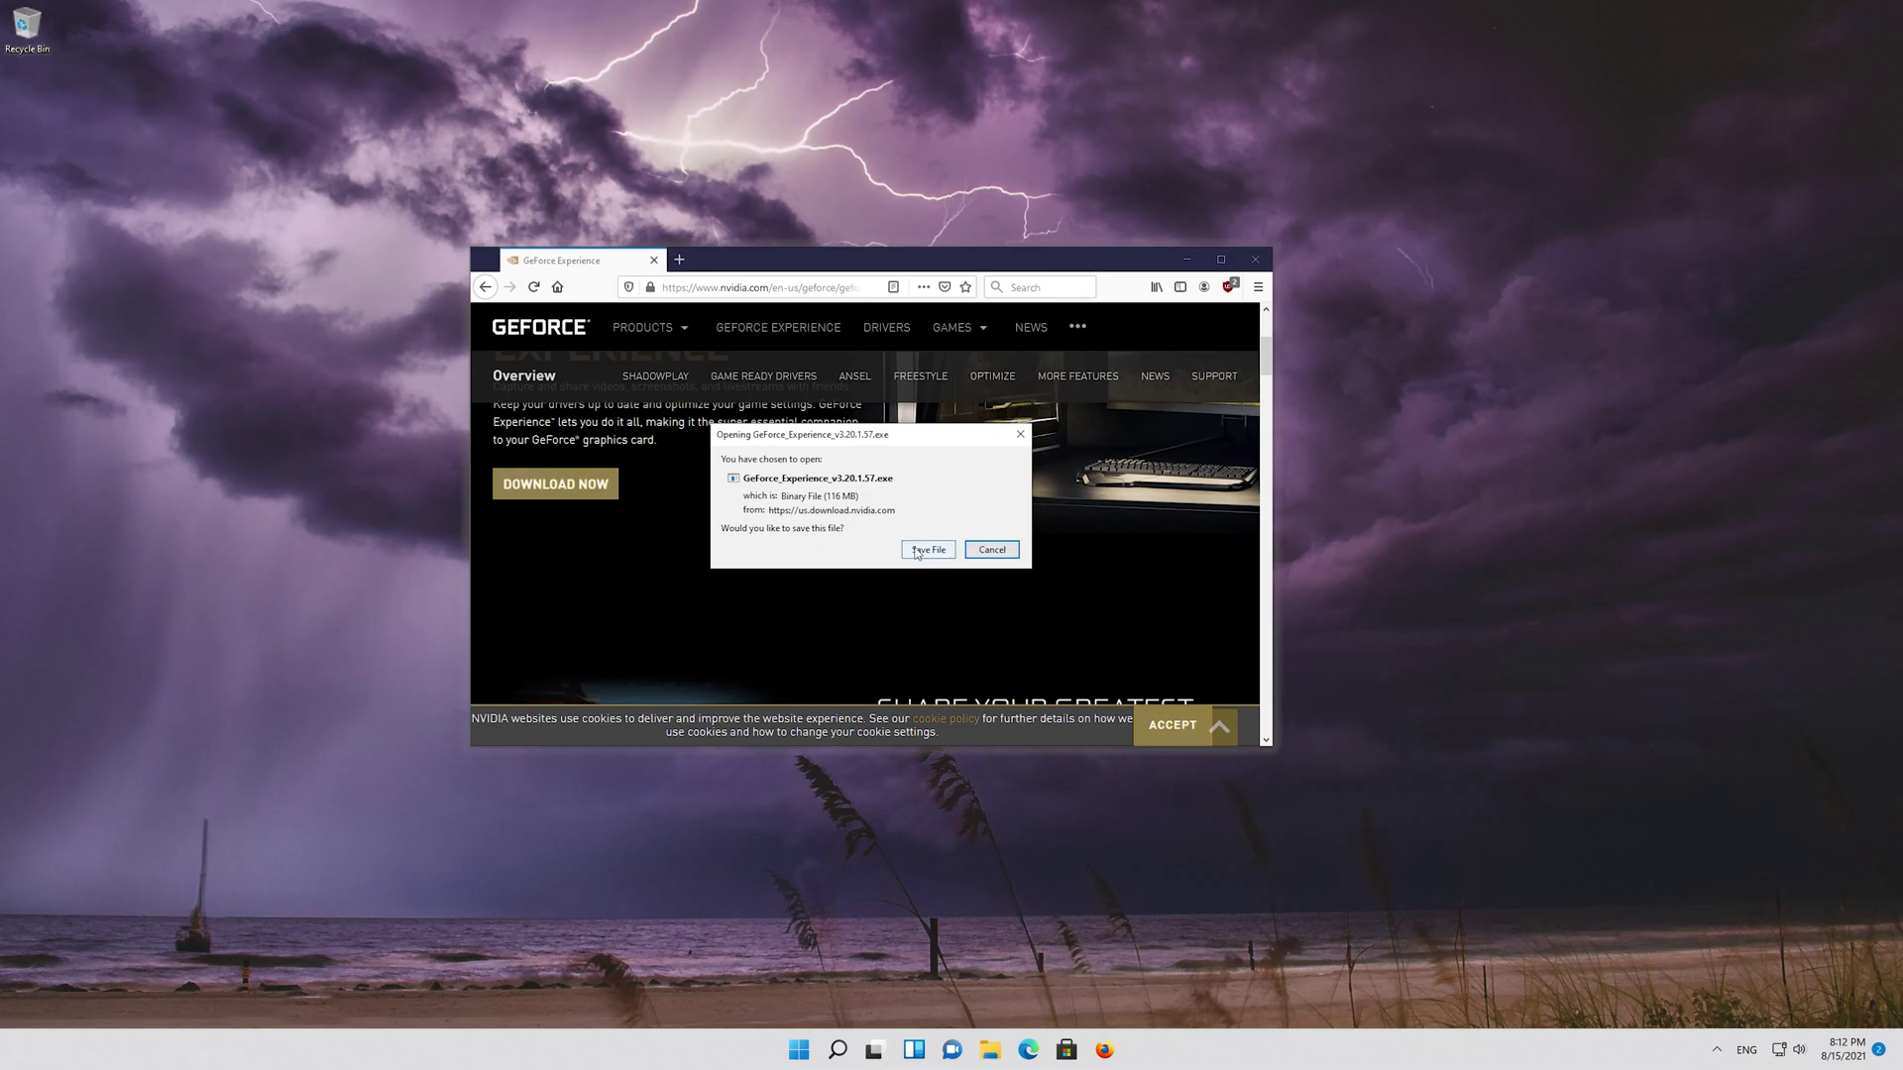
{"action": "left_click", "coordinate": [927, 550]}
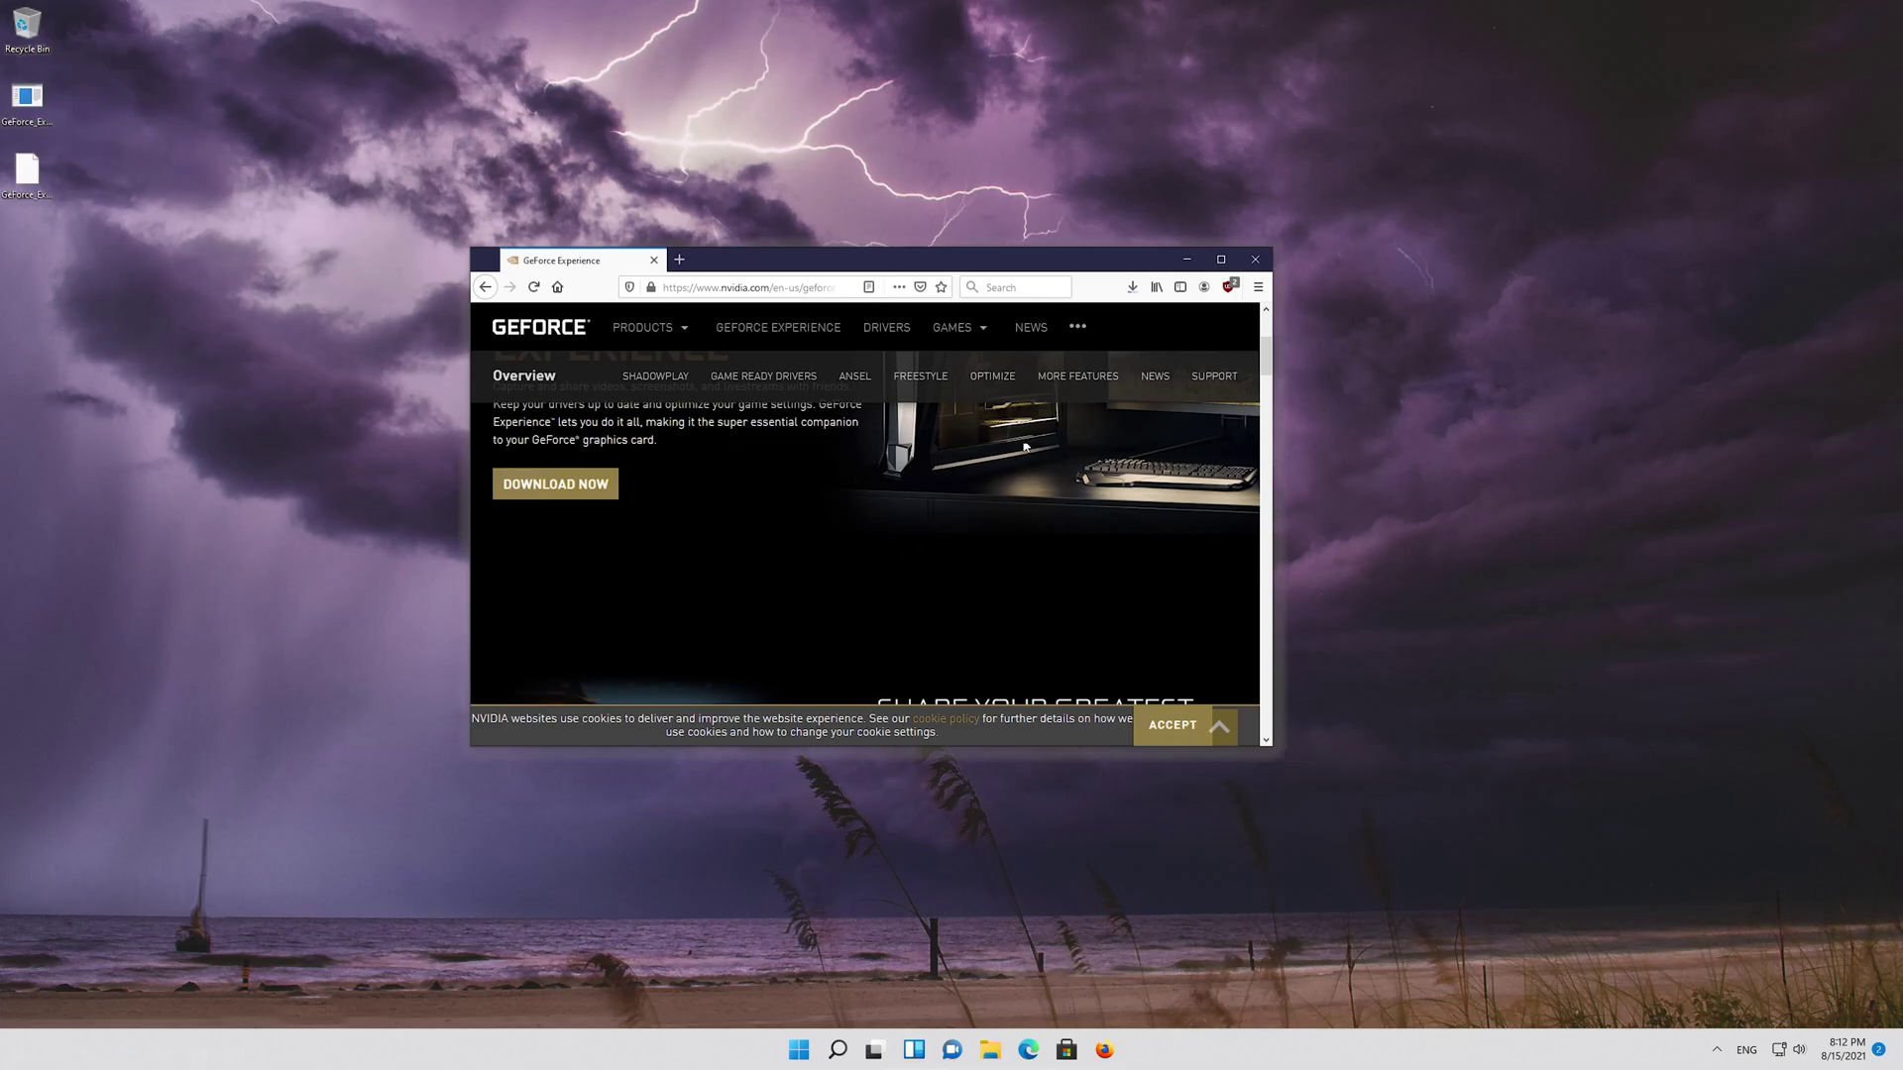
{"action": "left_click", "coordinate": [1131, 288]}
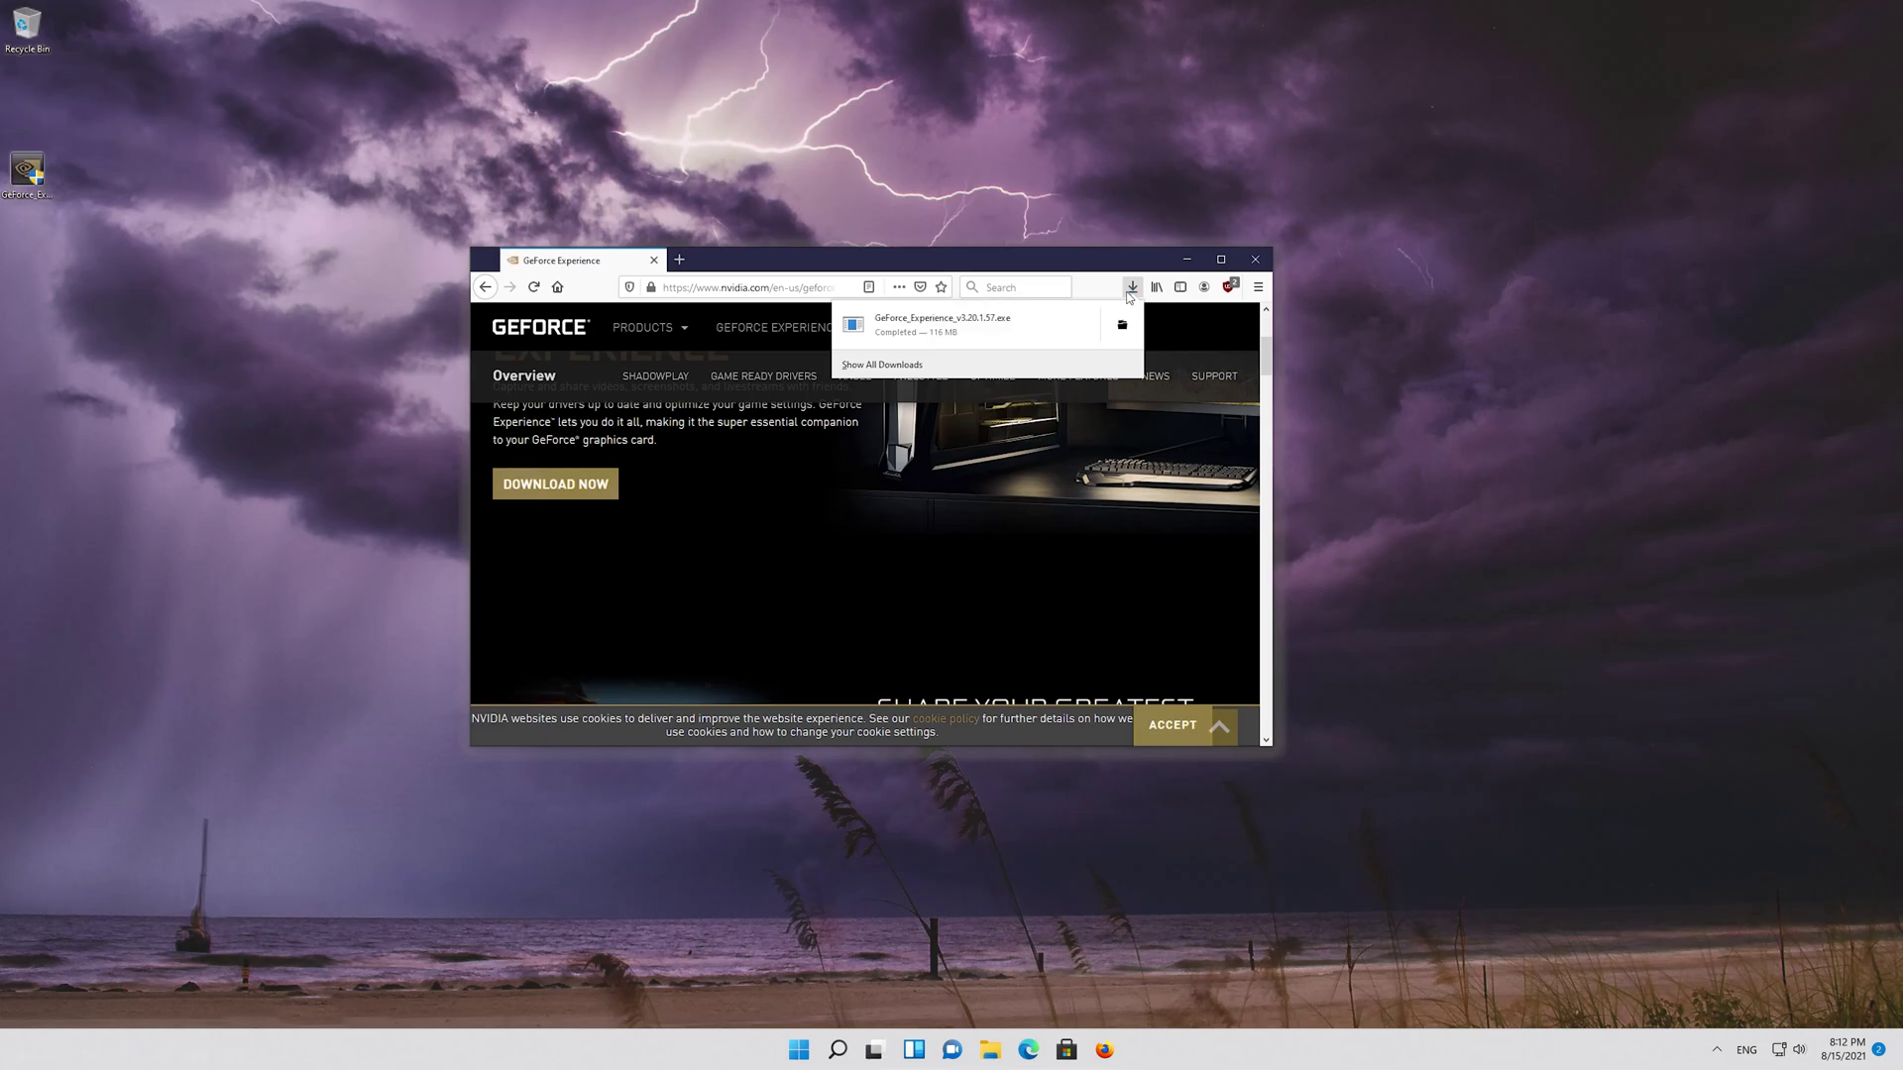
{"action": "left_click", "coordinate": [1254, 259]}
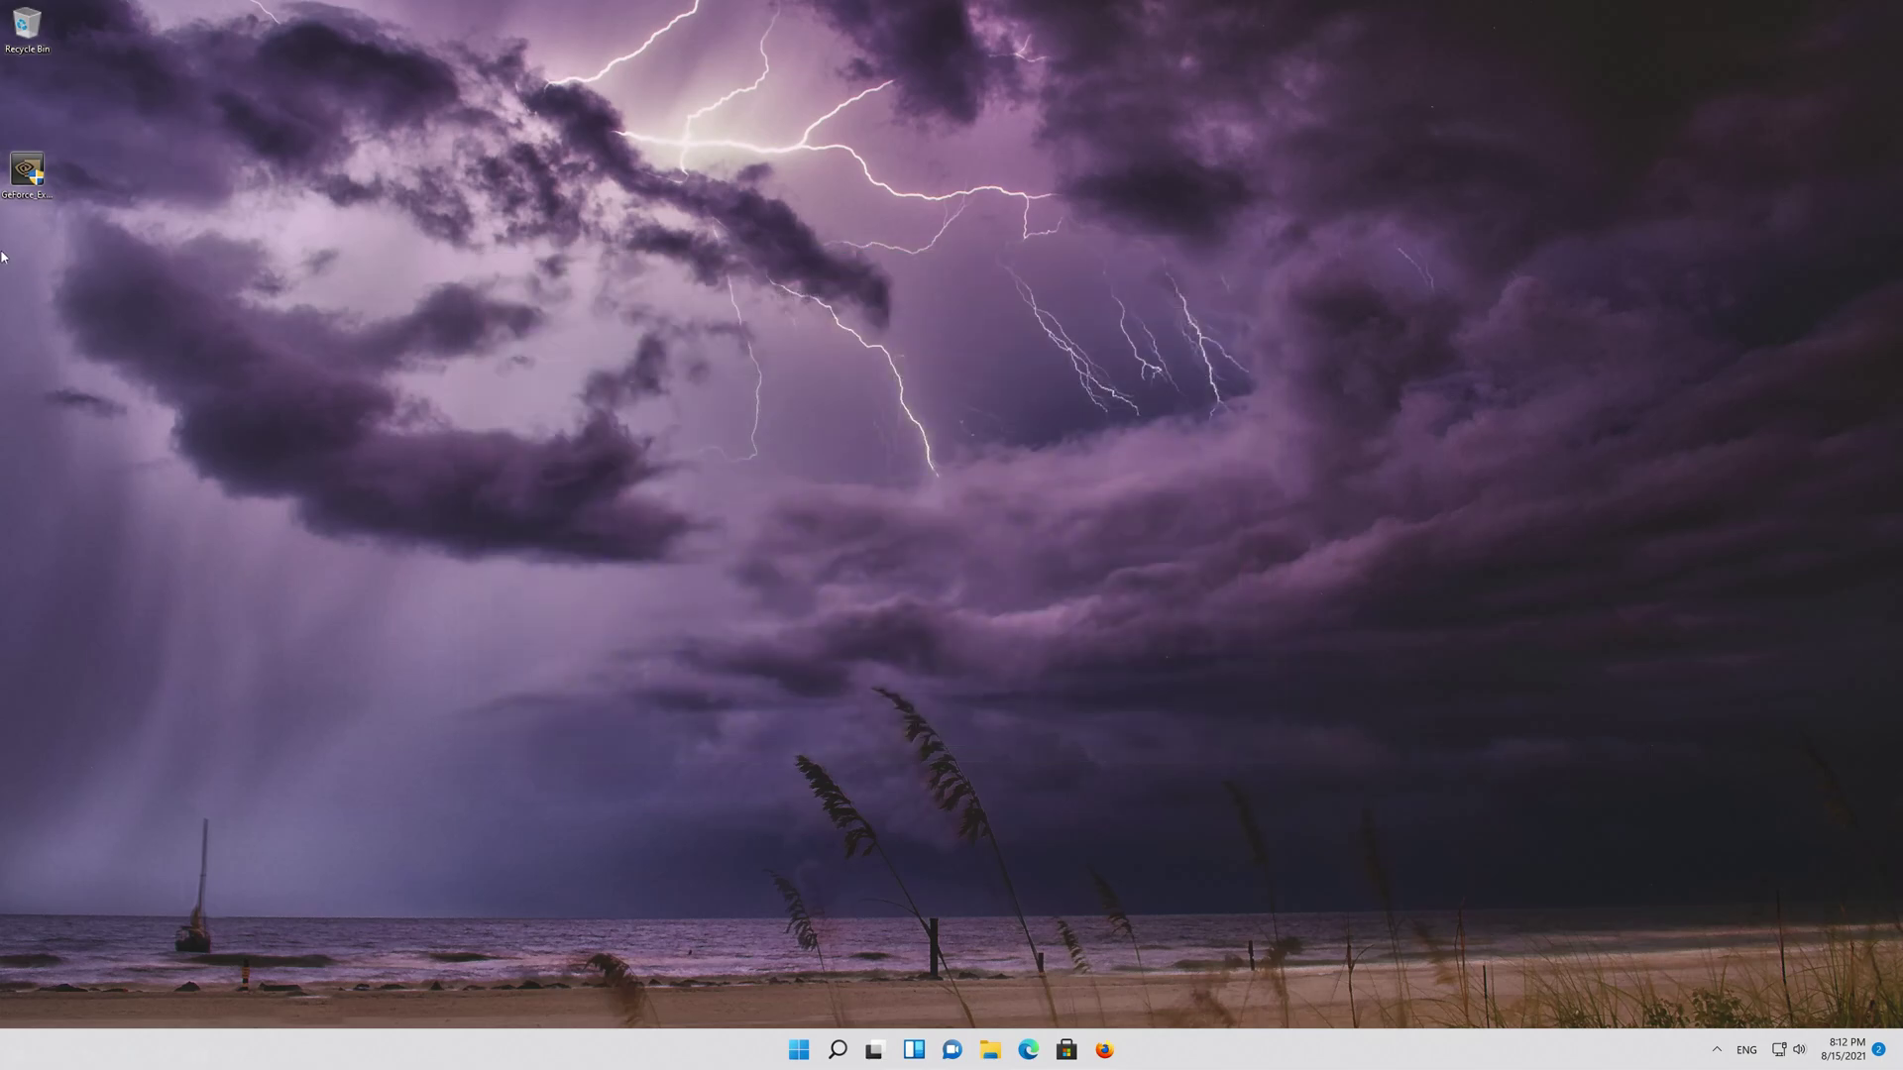
Run the GeForce Experience installer and approve the NVIDIA Package Launcher UAC prompt
{"action": "mouse_move", "coordinate": [34, 179]}
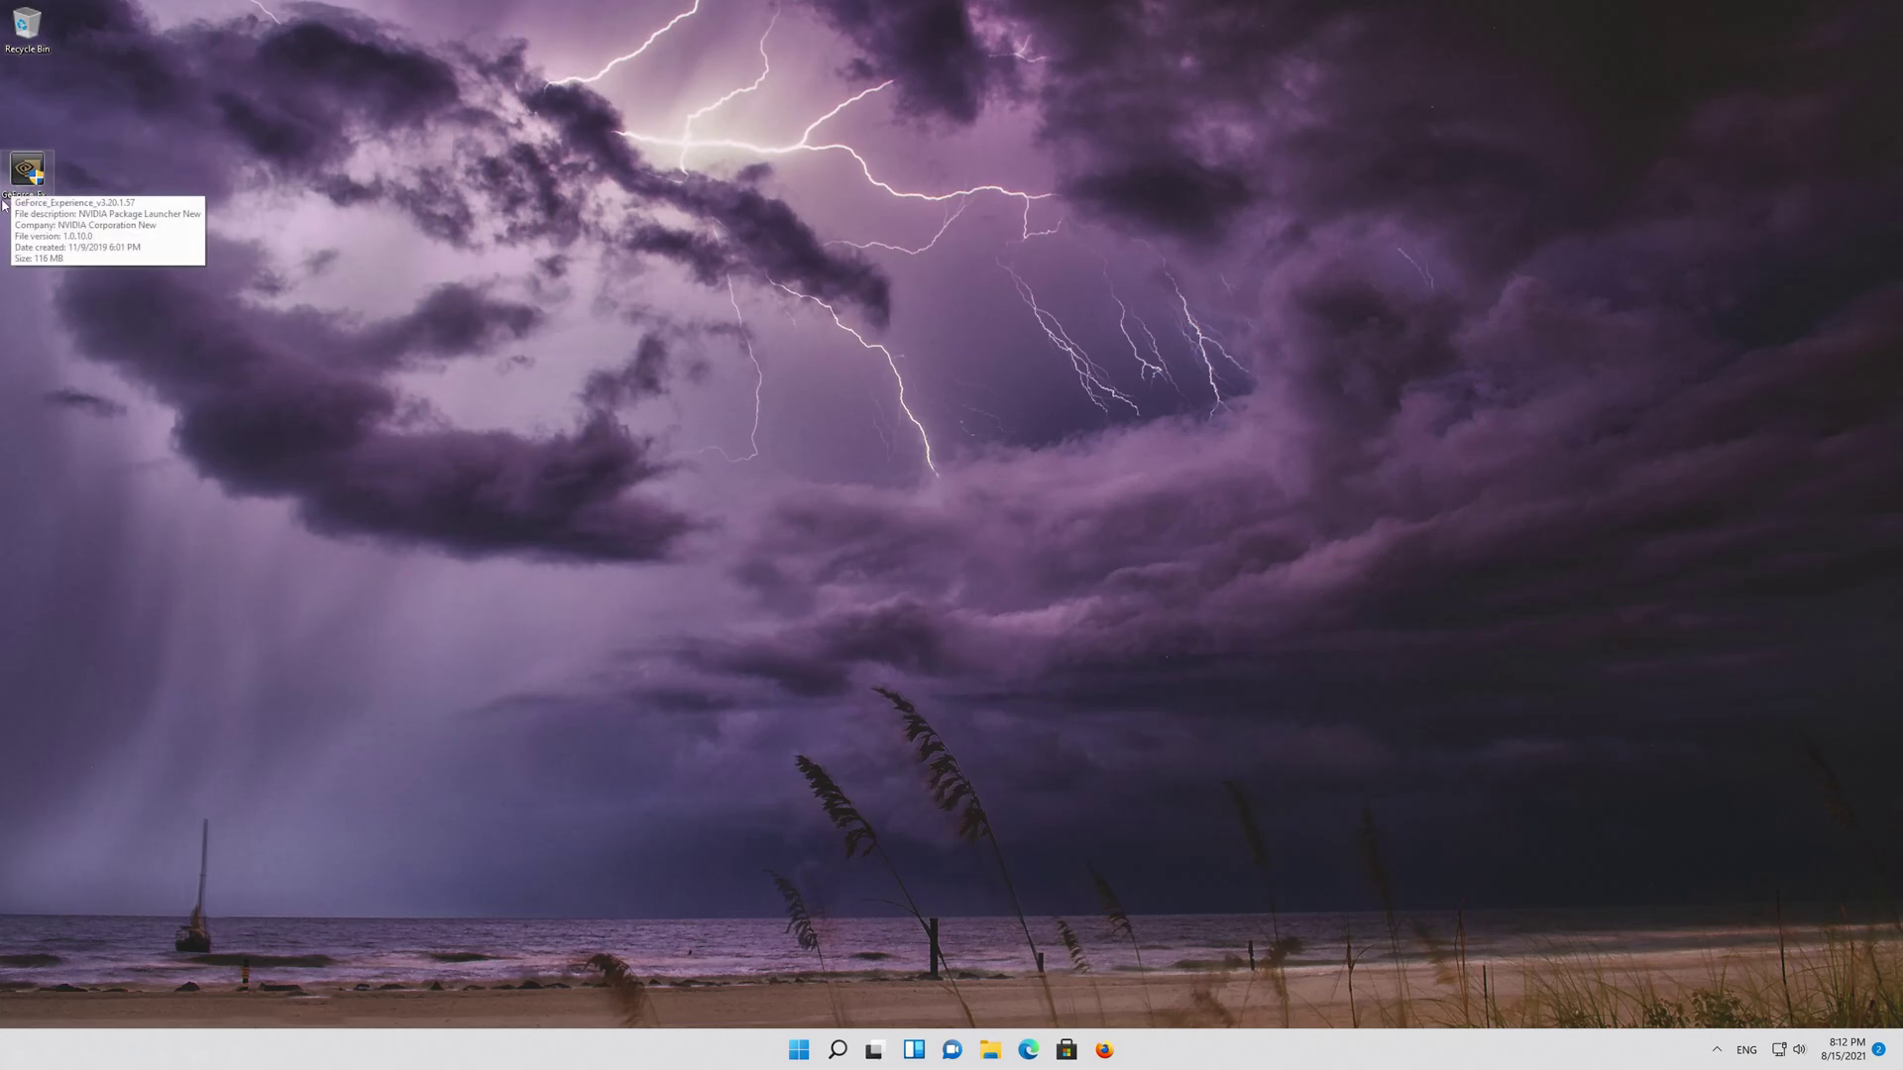
{"action": "double_click", "coordinate": [27, 171]}
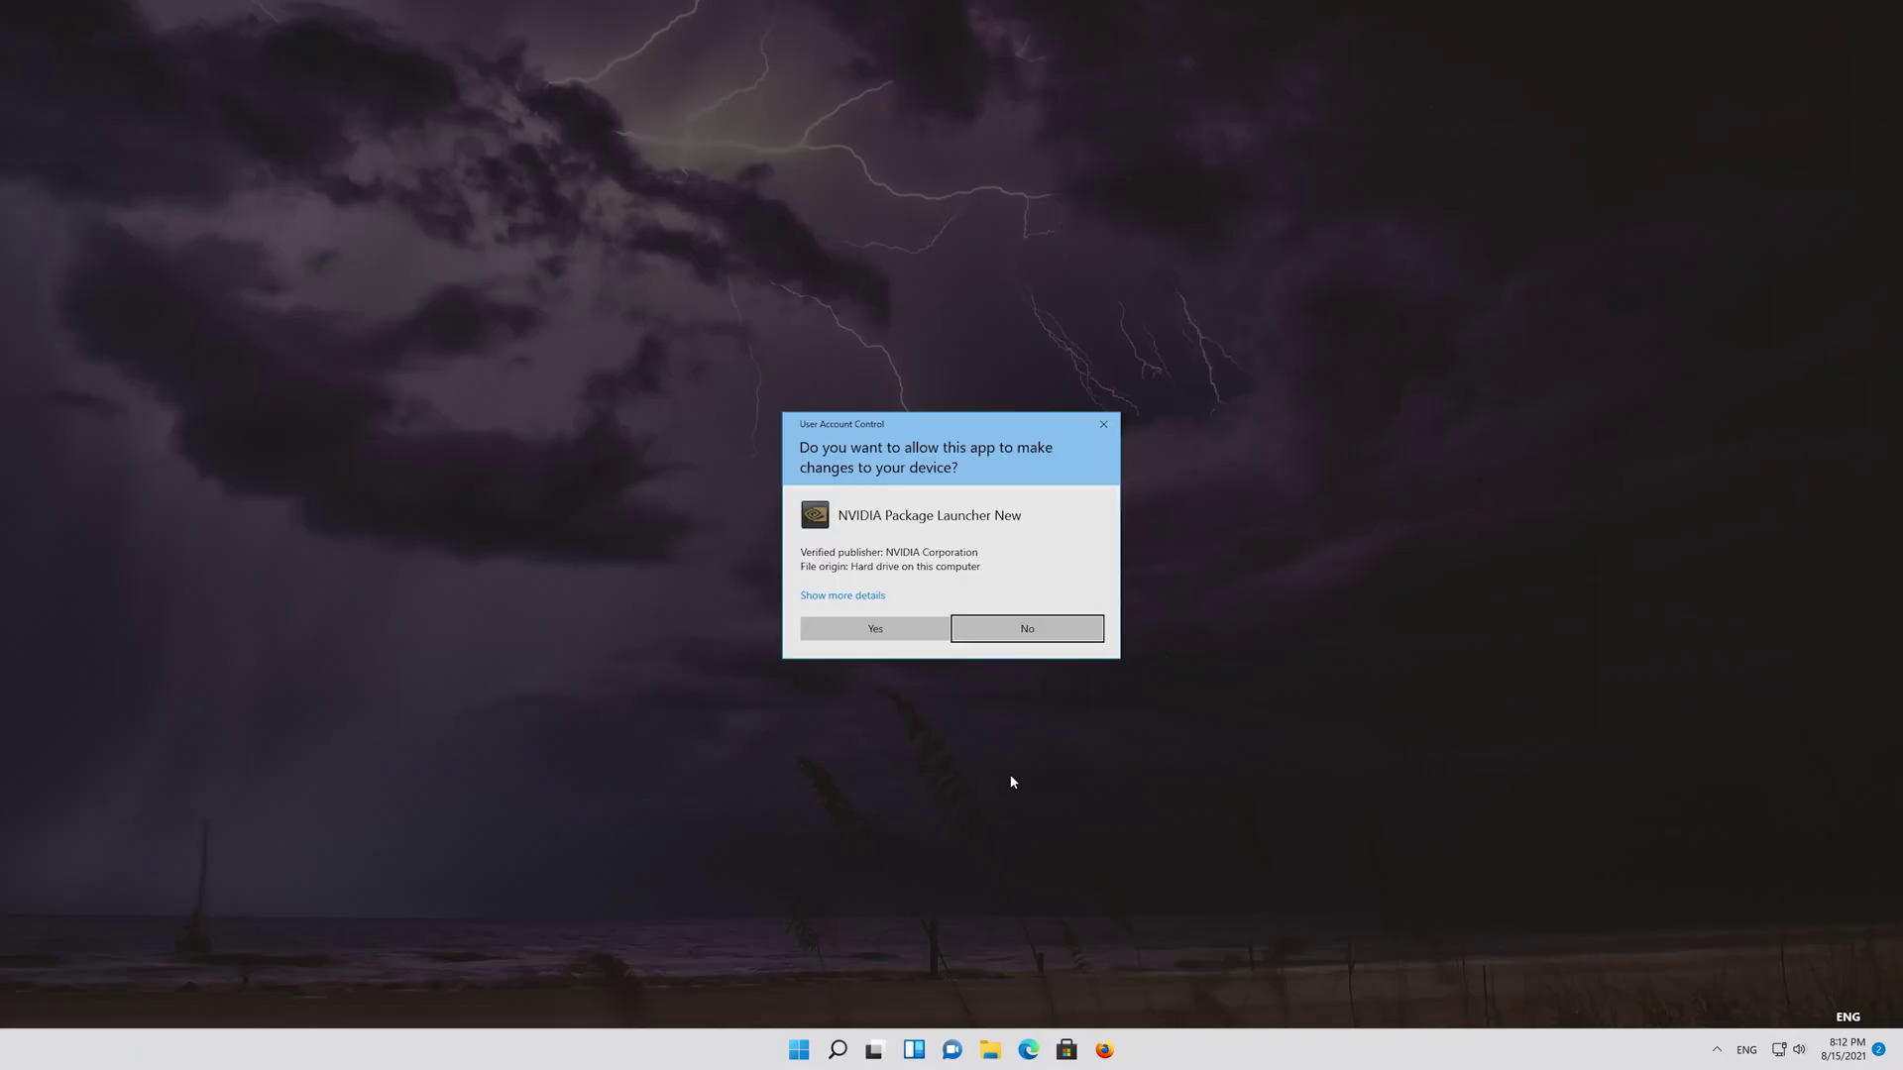
{"action": "left_click", "coordinate": [874, 628]}
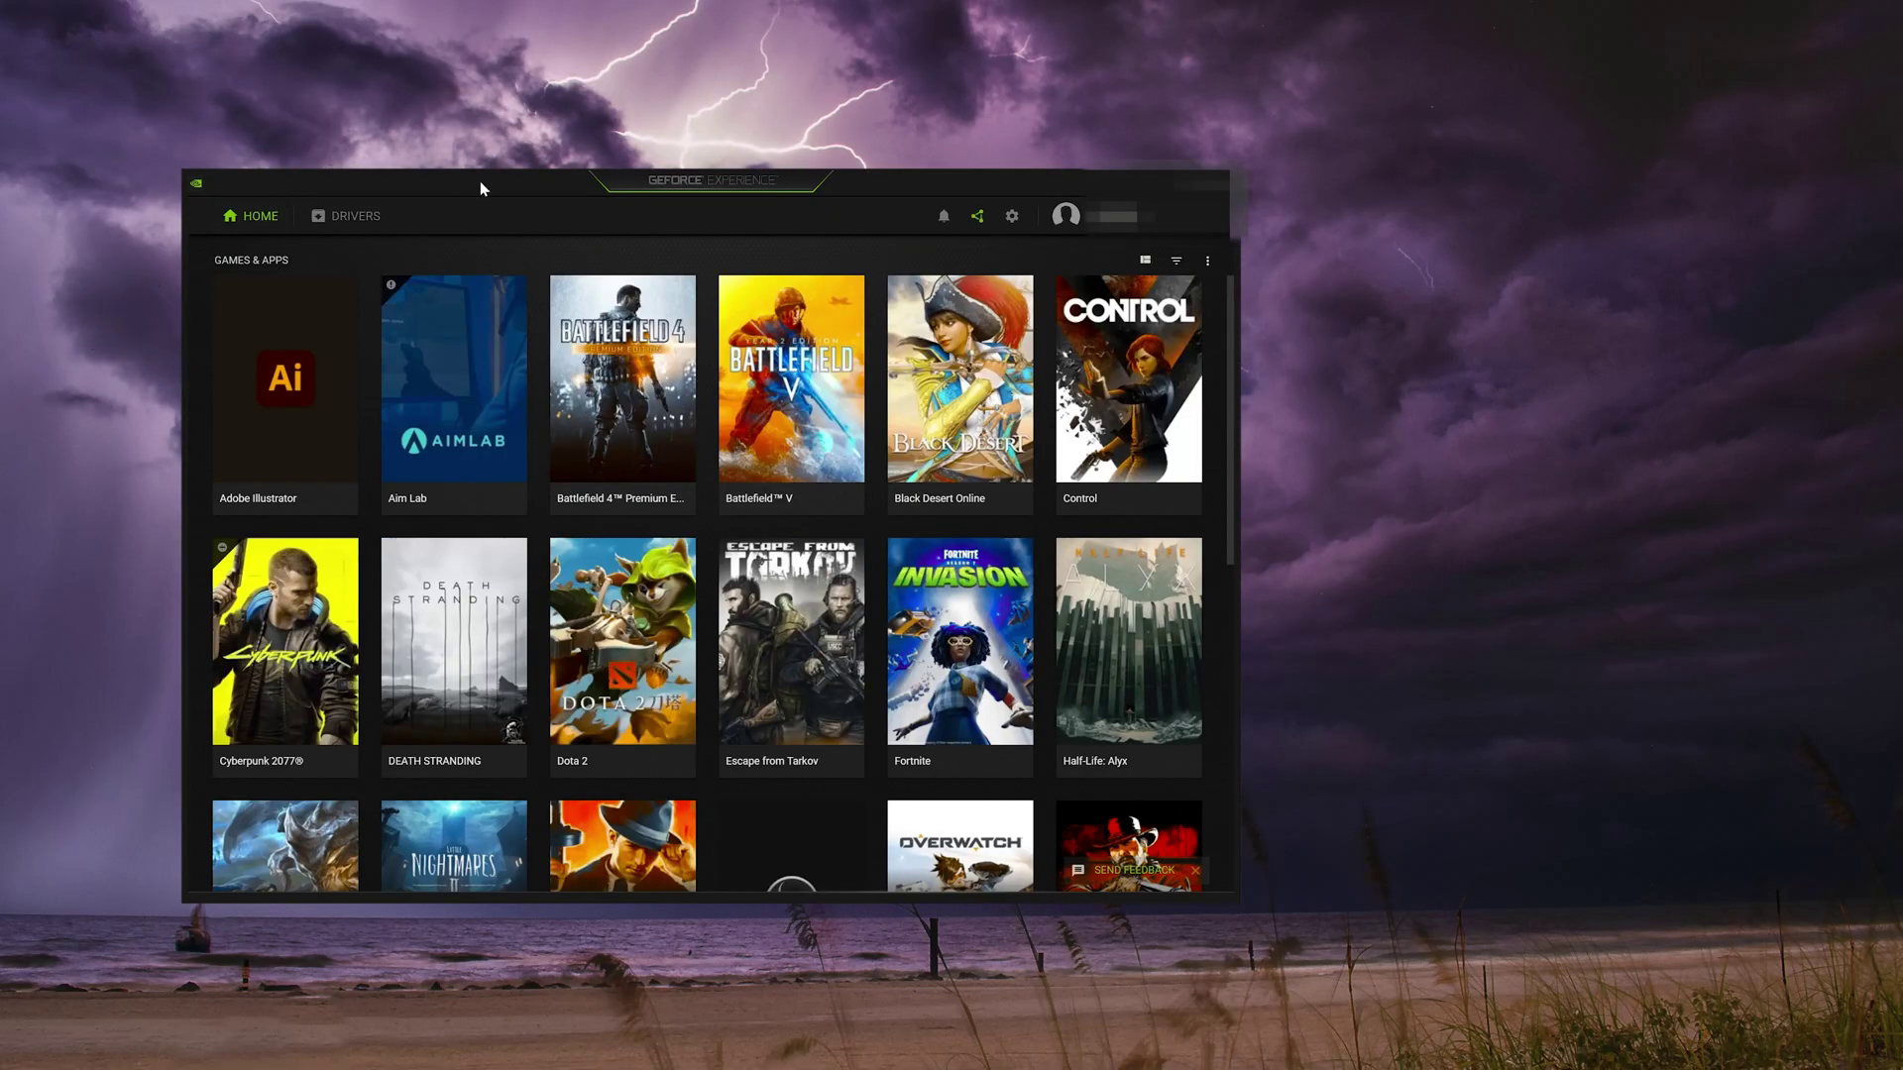
Centre the window, check for driver updates, and download Game Ready Driver 471.68 (721.1 MB)
{"action": "left_click_drag", "start_coordinate": [480, 180], "coordinate": [713, 139]}
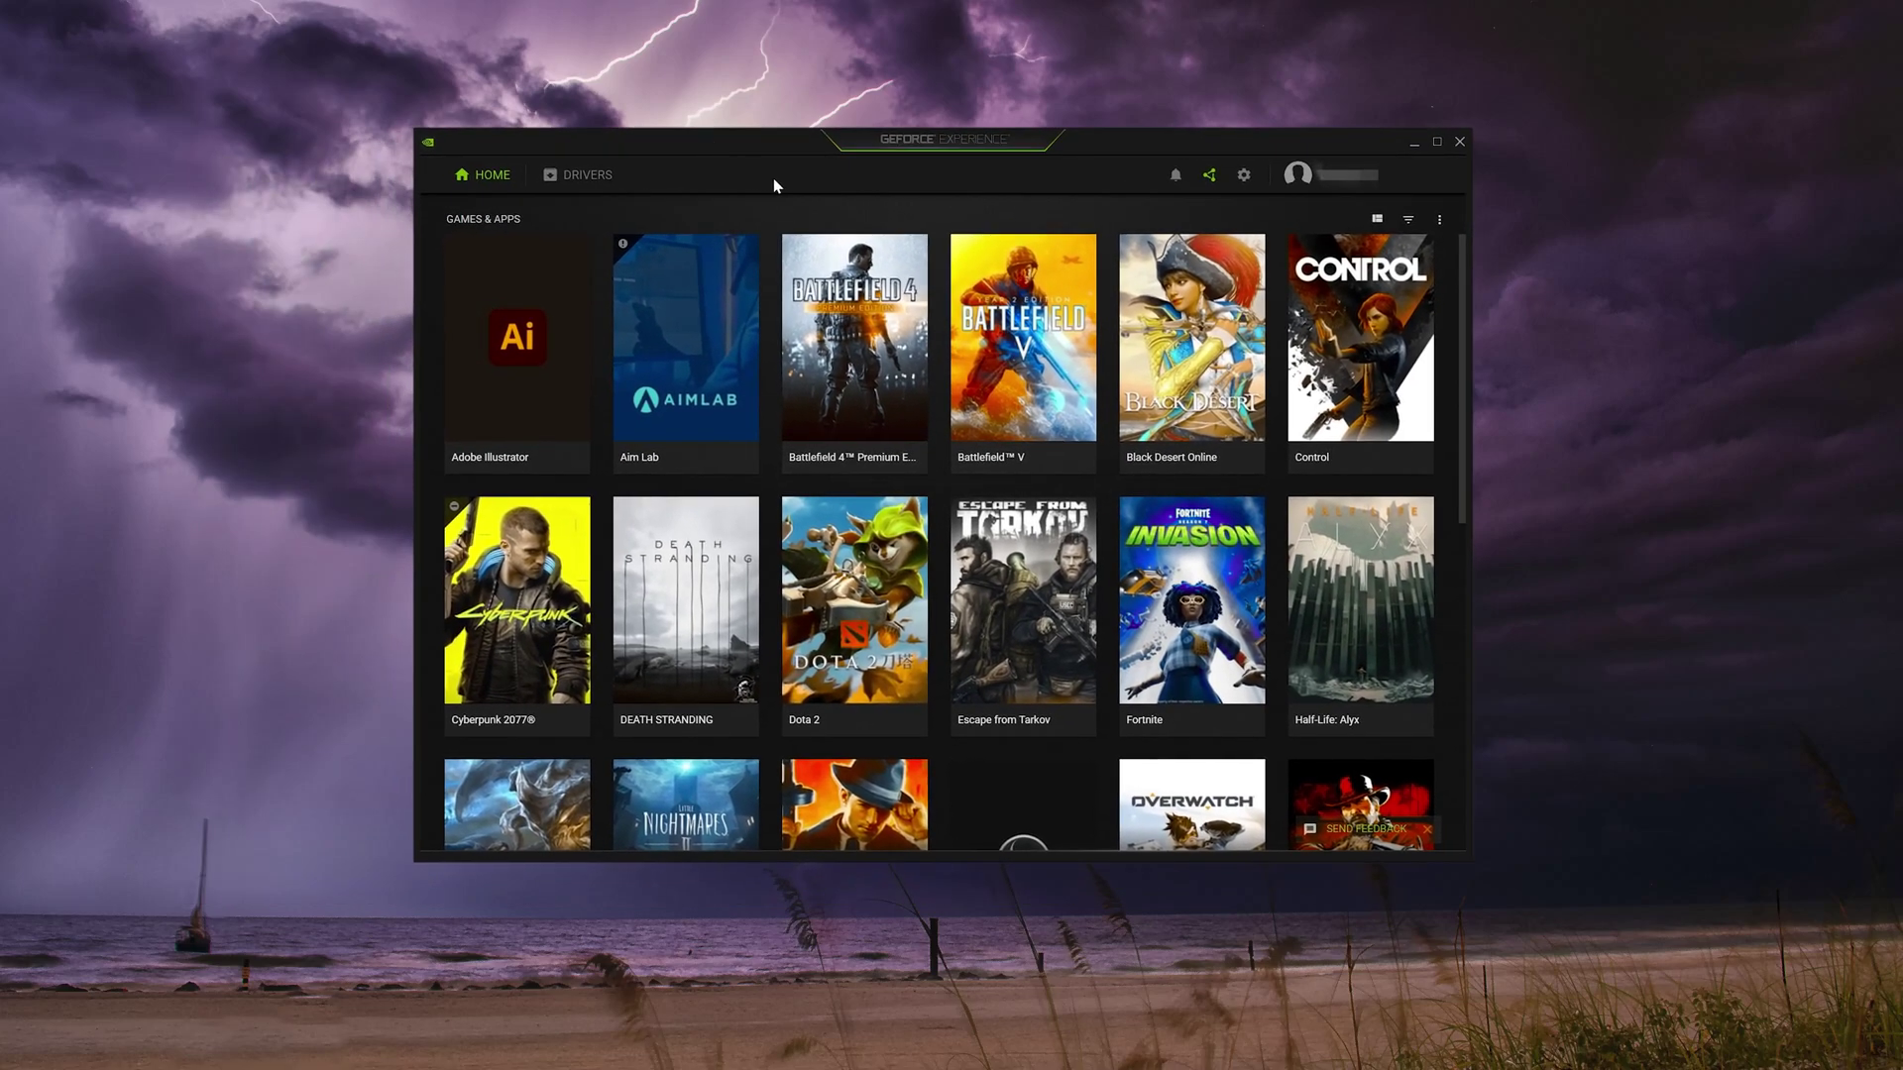
{"action": "left_click", "coordinate": [574, 179]}
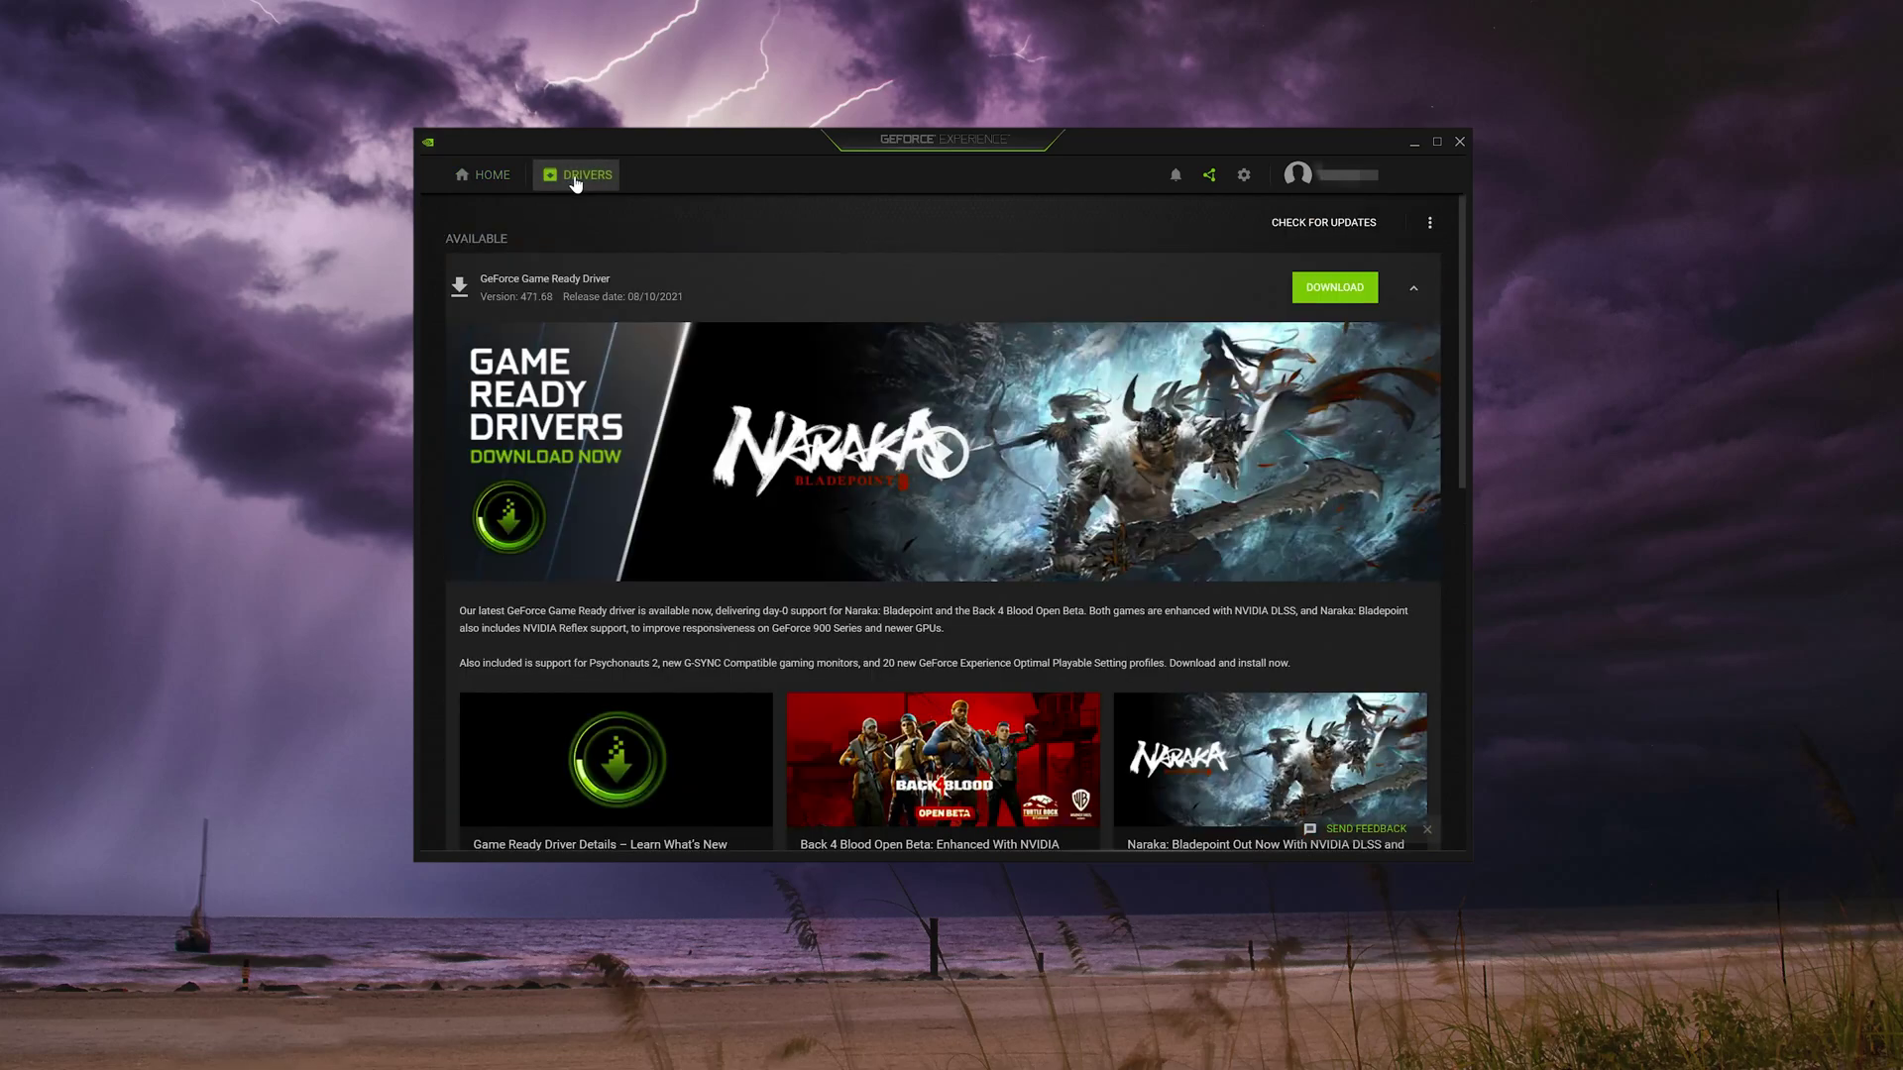
{"action": "left_click", "coordinate": [1324, 224]}
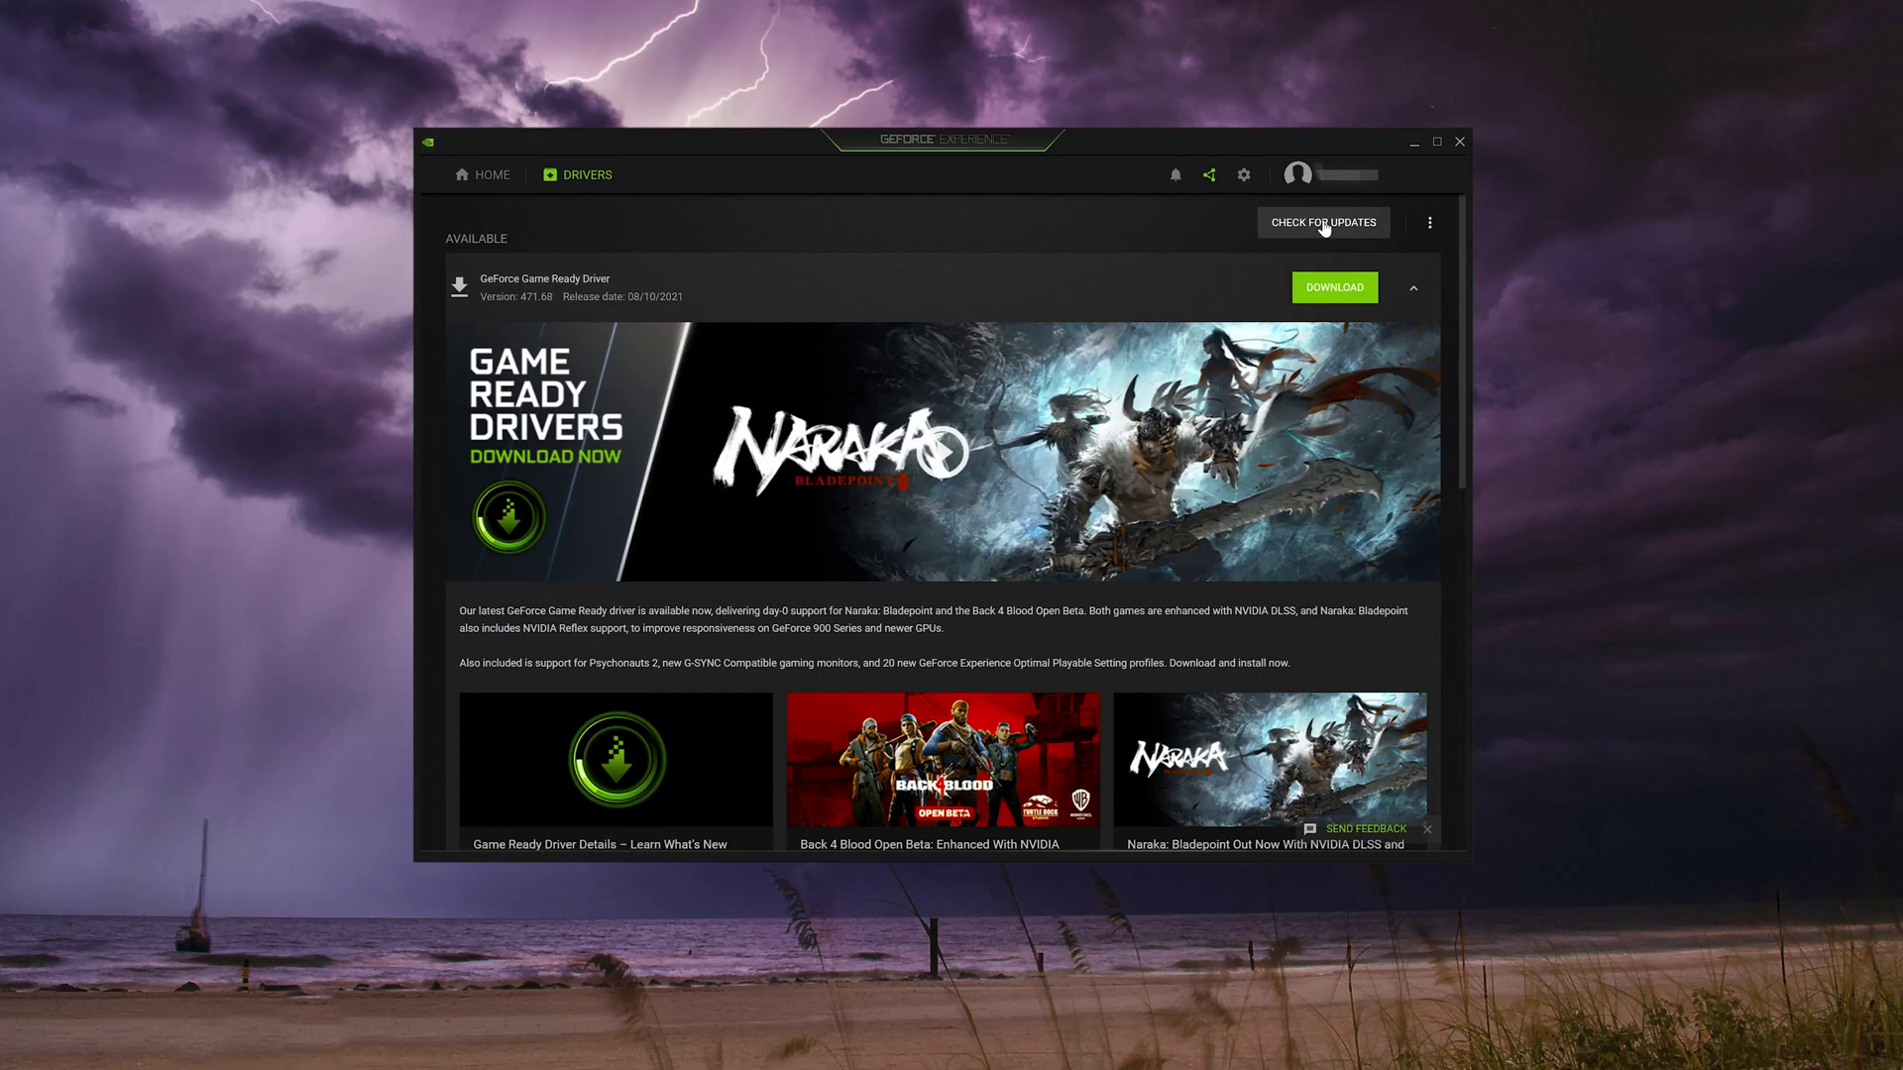
{"action": "left_click", "coordinate": [1327, 290]}
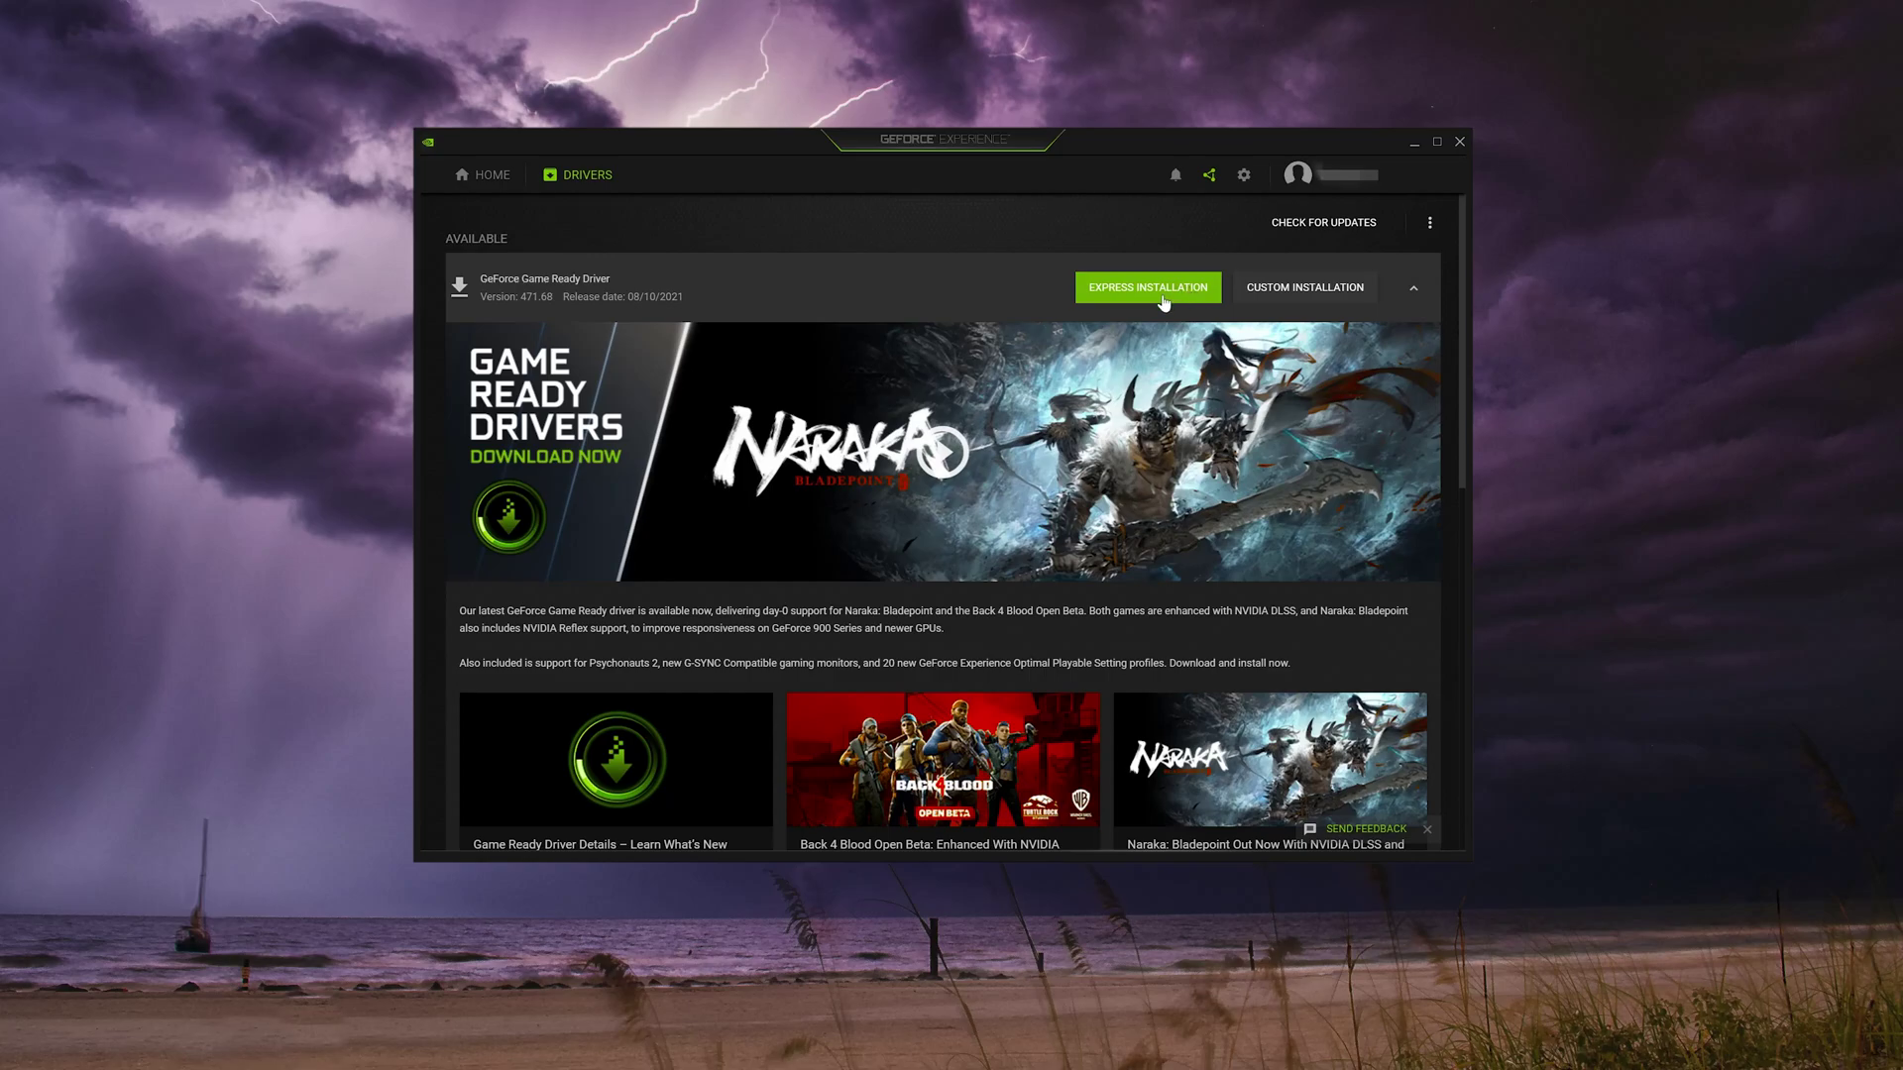
Install Game Ready Driver 471.68 using Express Installation
{"action": "left_click", "coordinate": [1165, 302]}
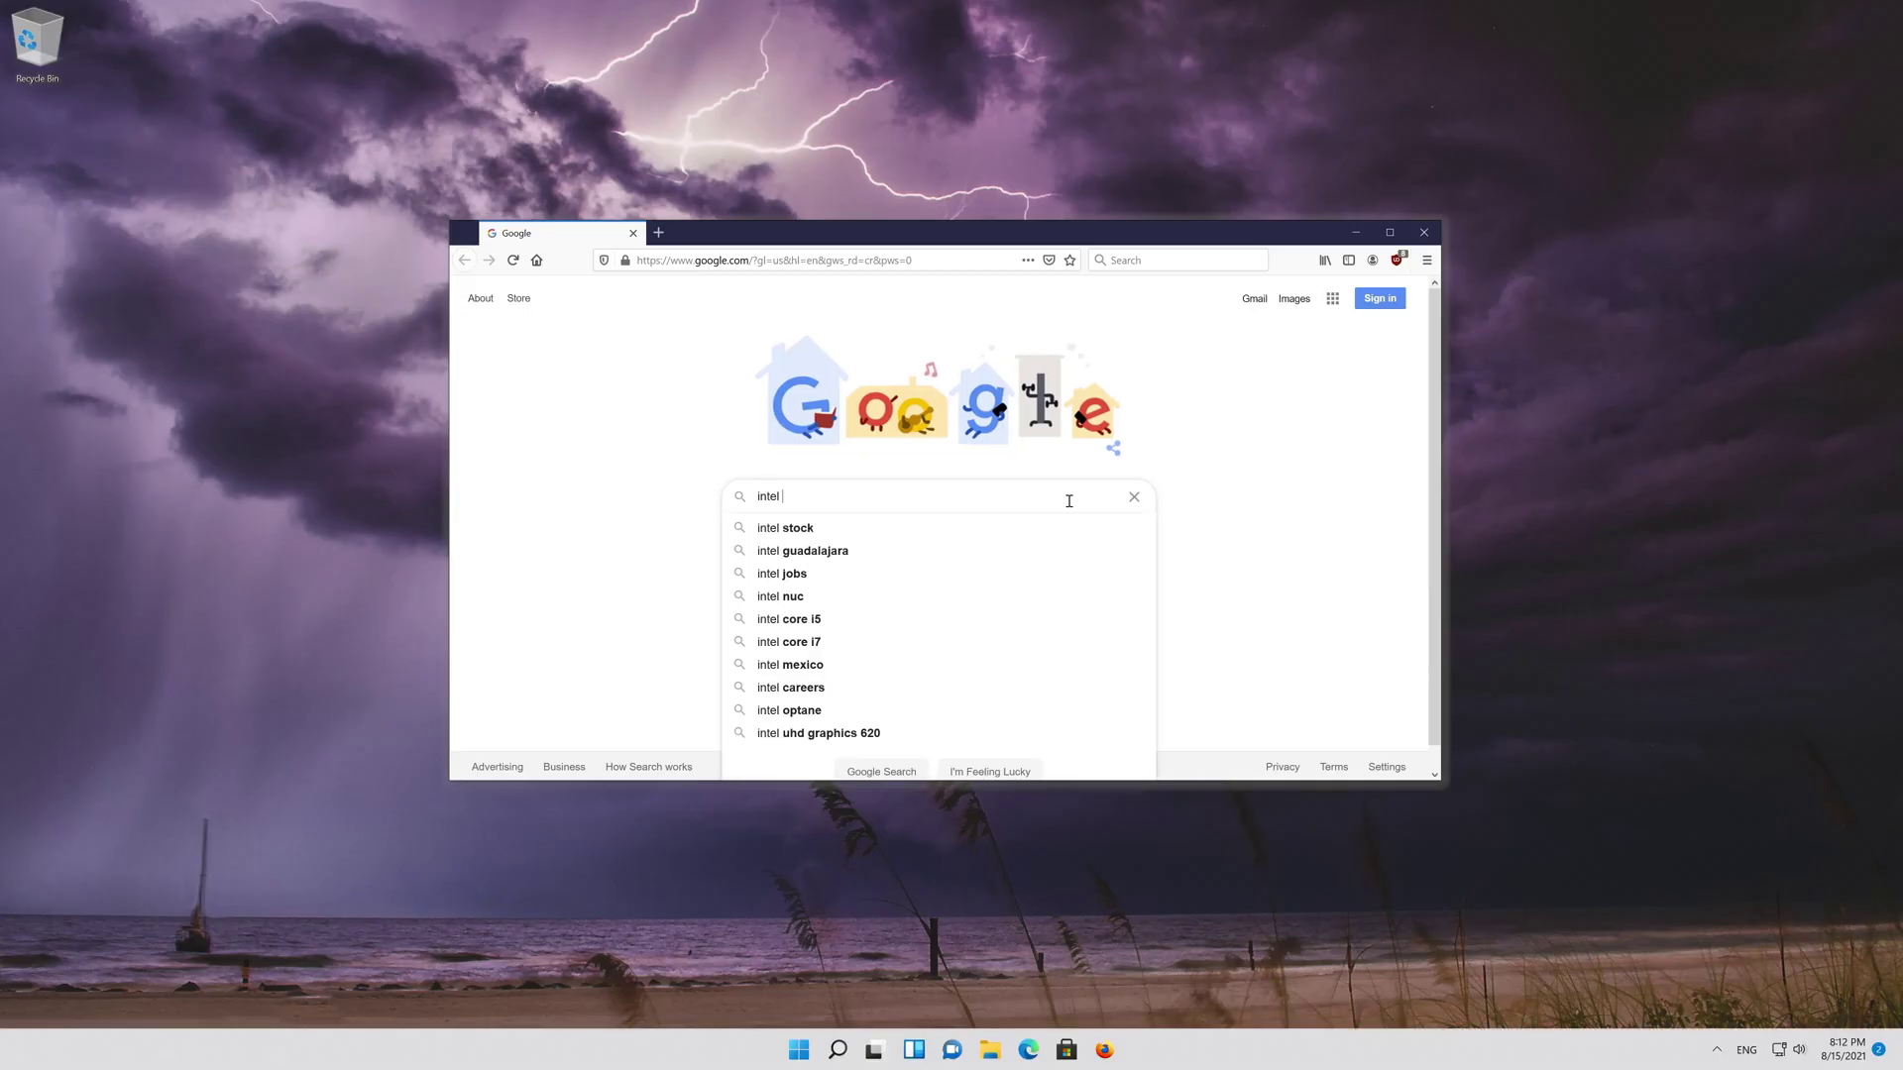
Google 'intel driver support assistant' and open Intel's Driver & Support Assistant page
{"action": "type", "text": "ver su"}
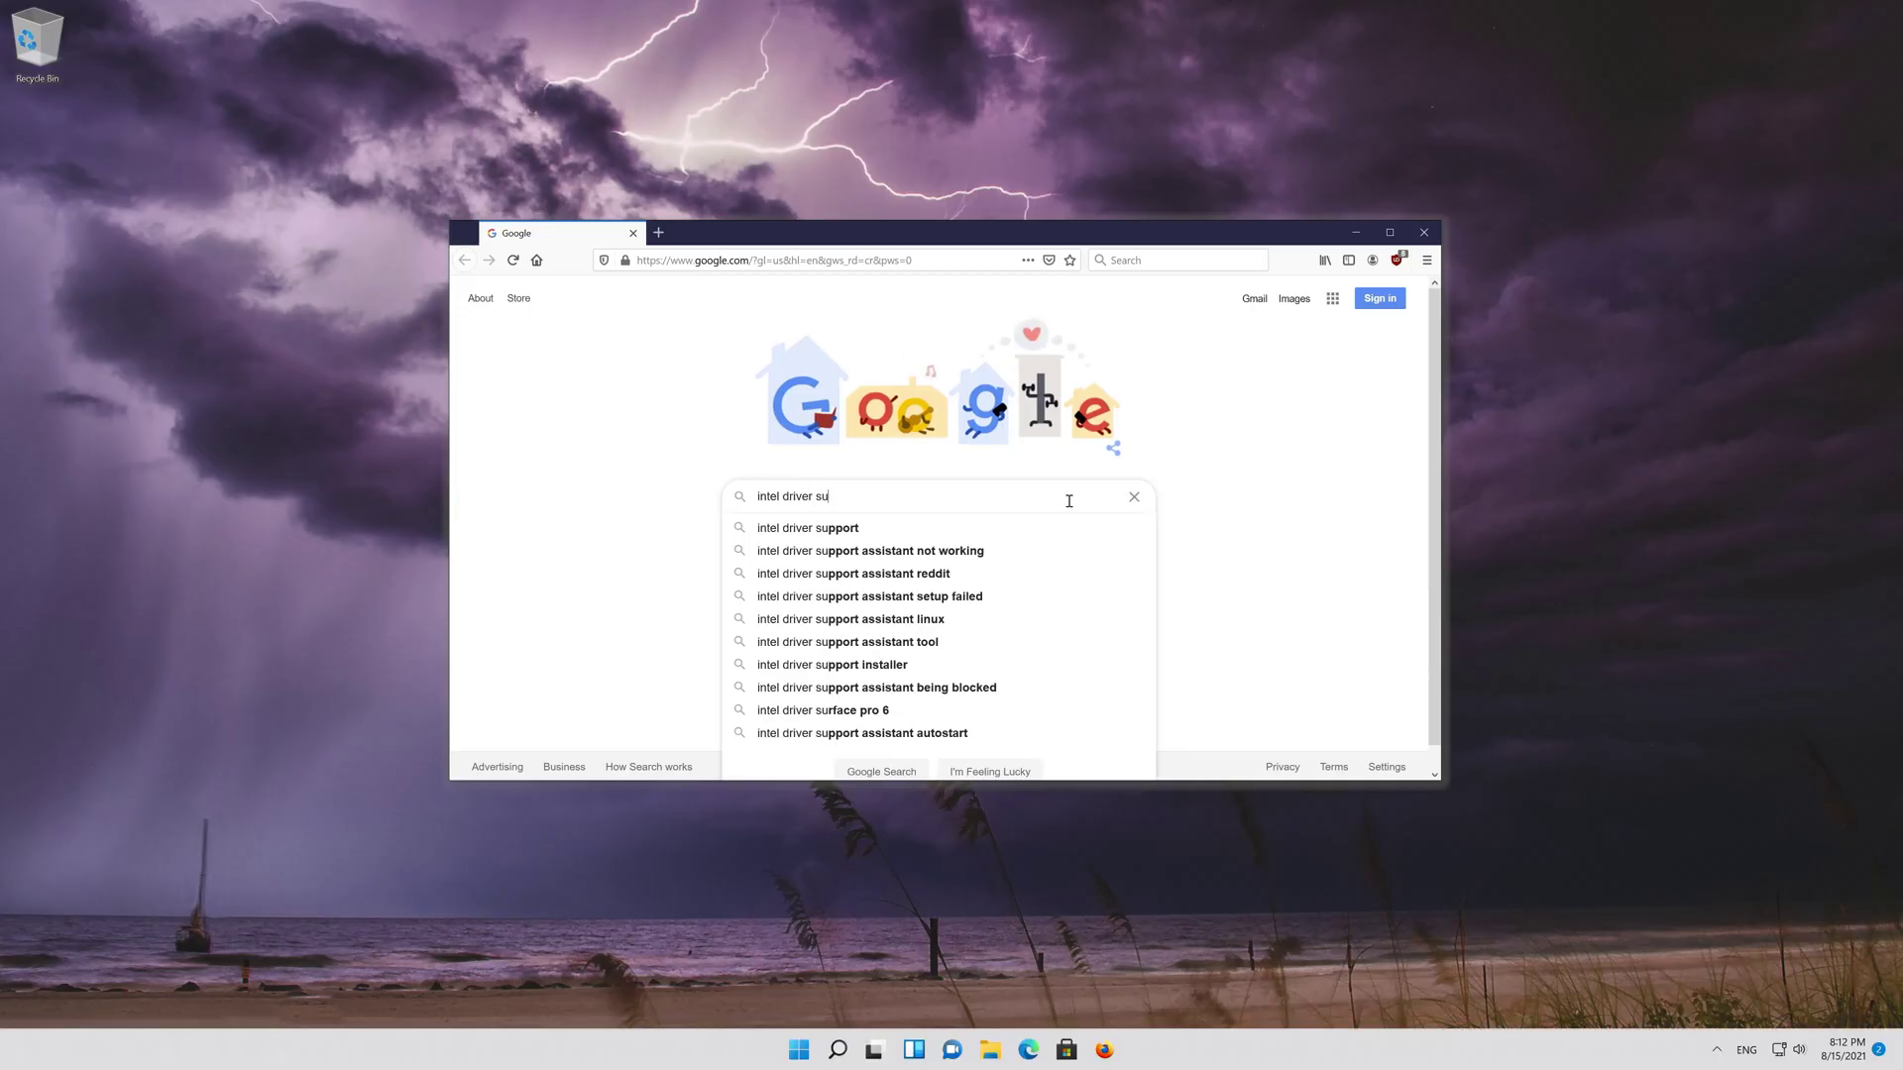
{"action": "type", "text": "pport ass"}
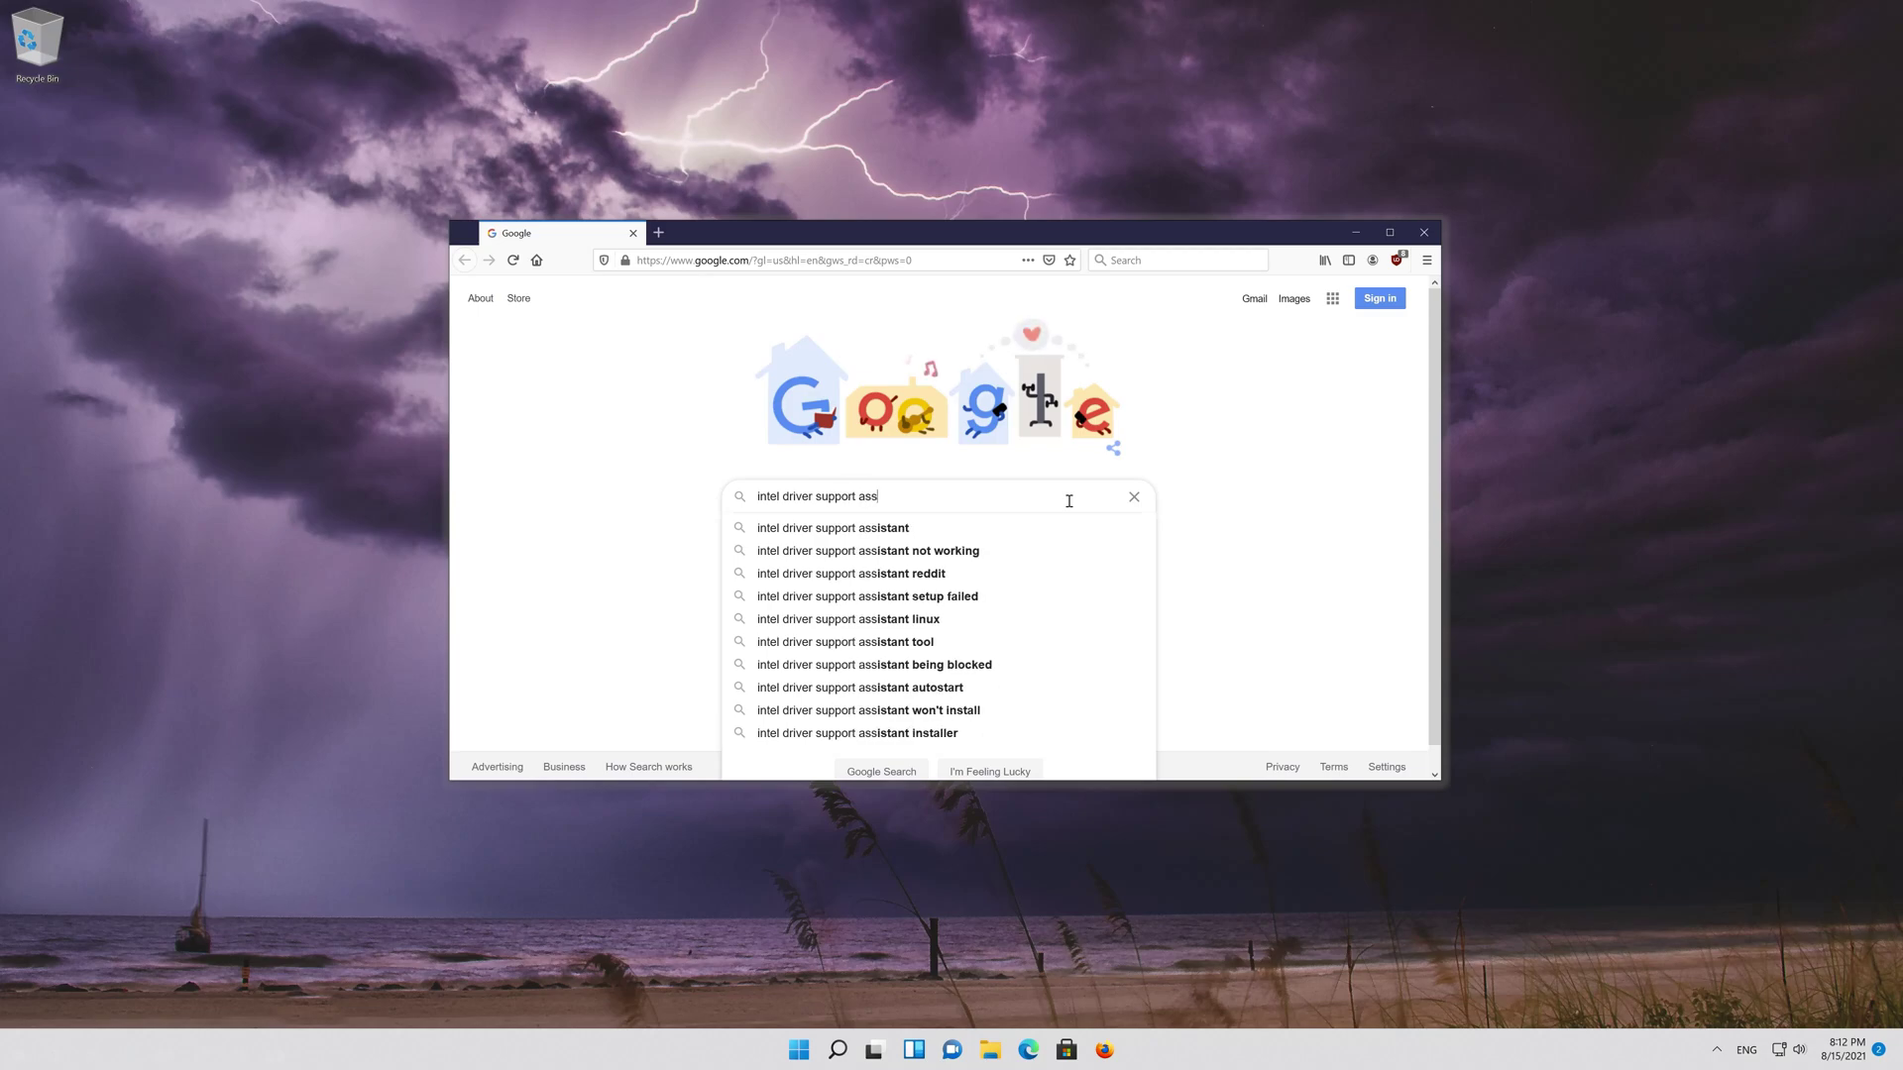
{"action": "type", "text": "istant"}
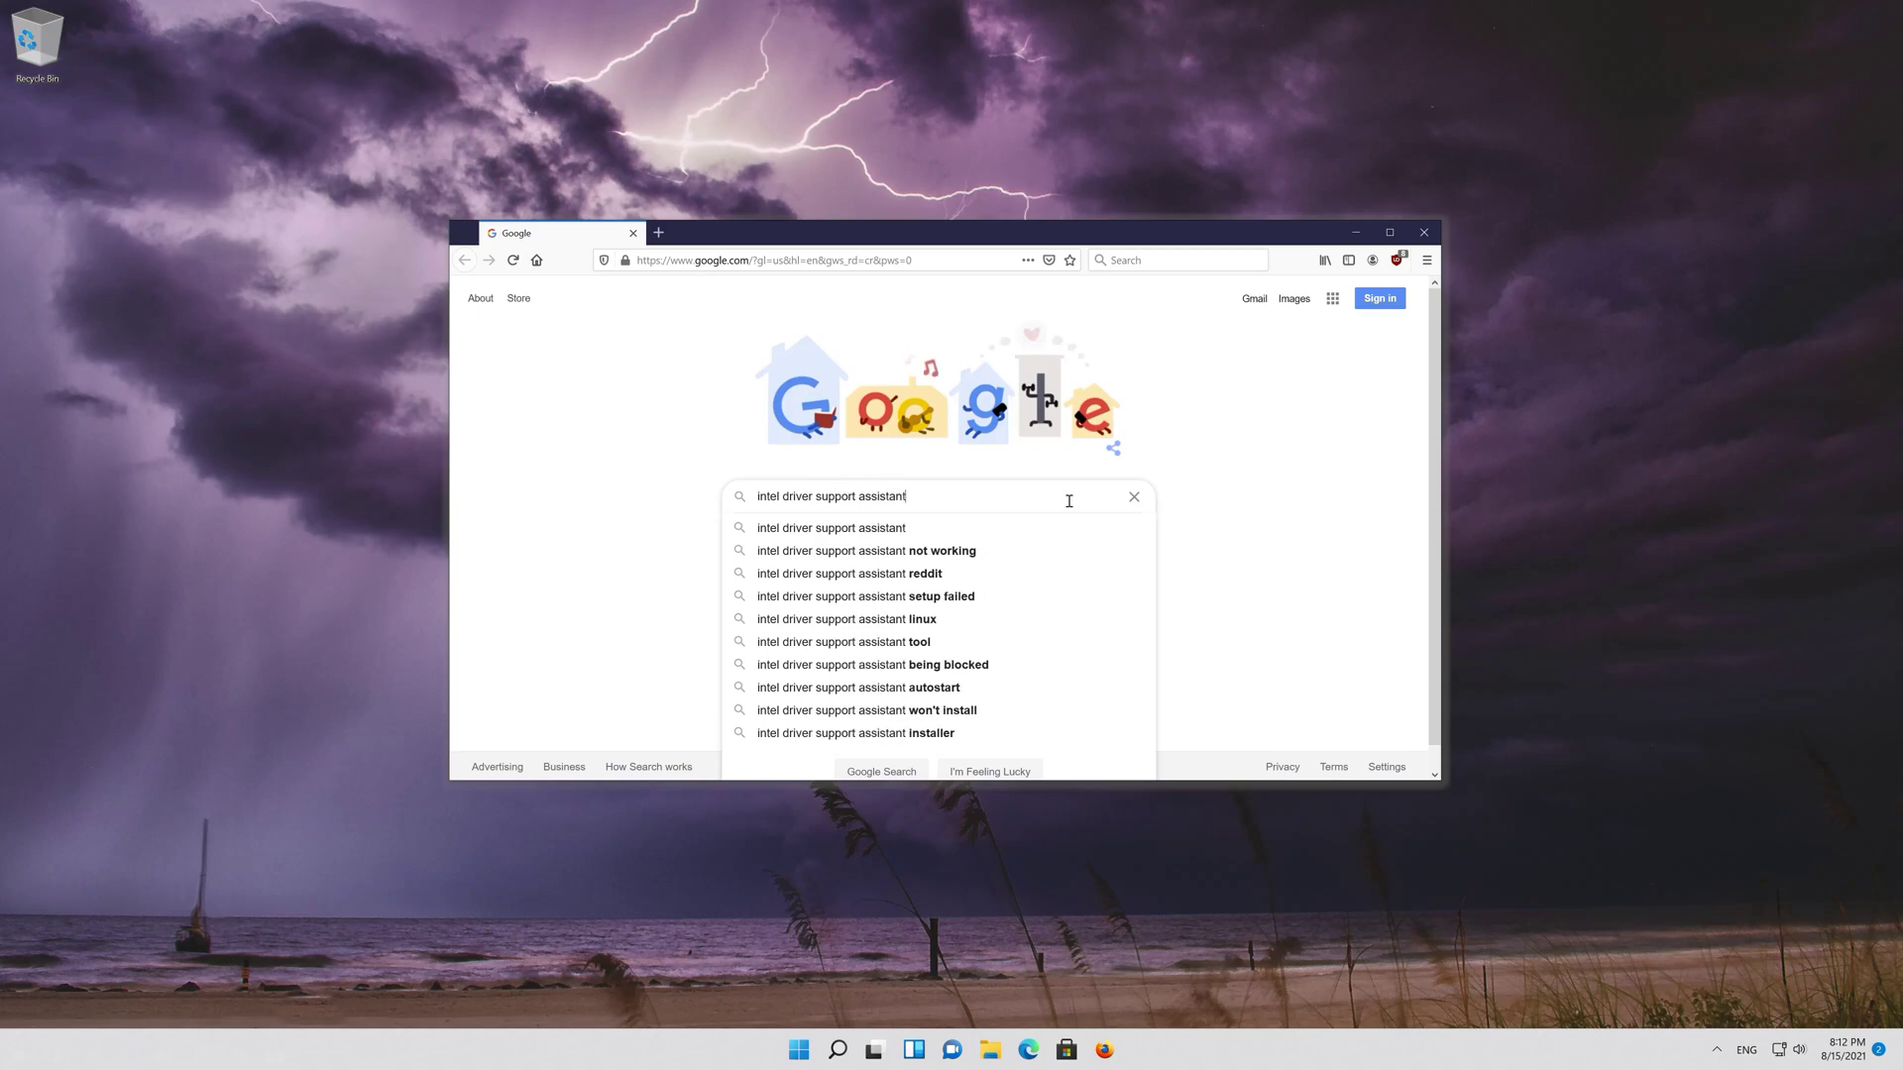
{"action": "key", "text": "Return"}
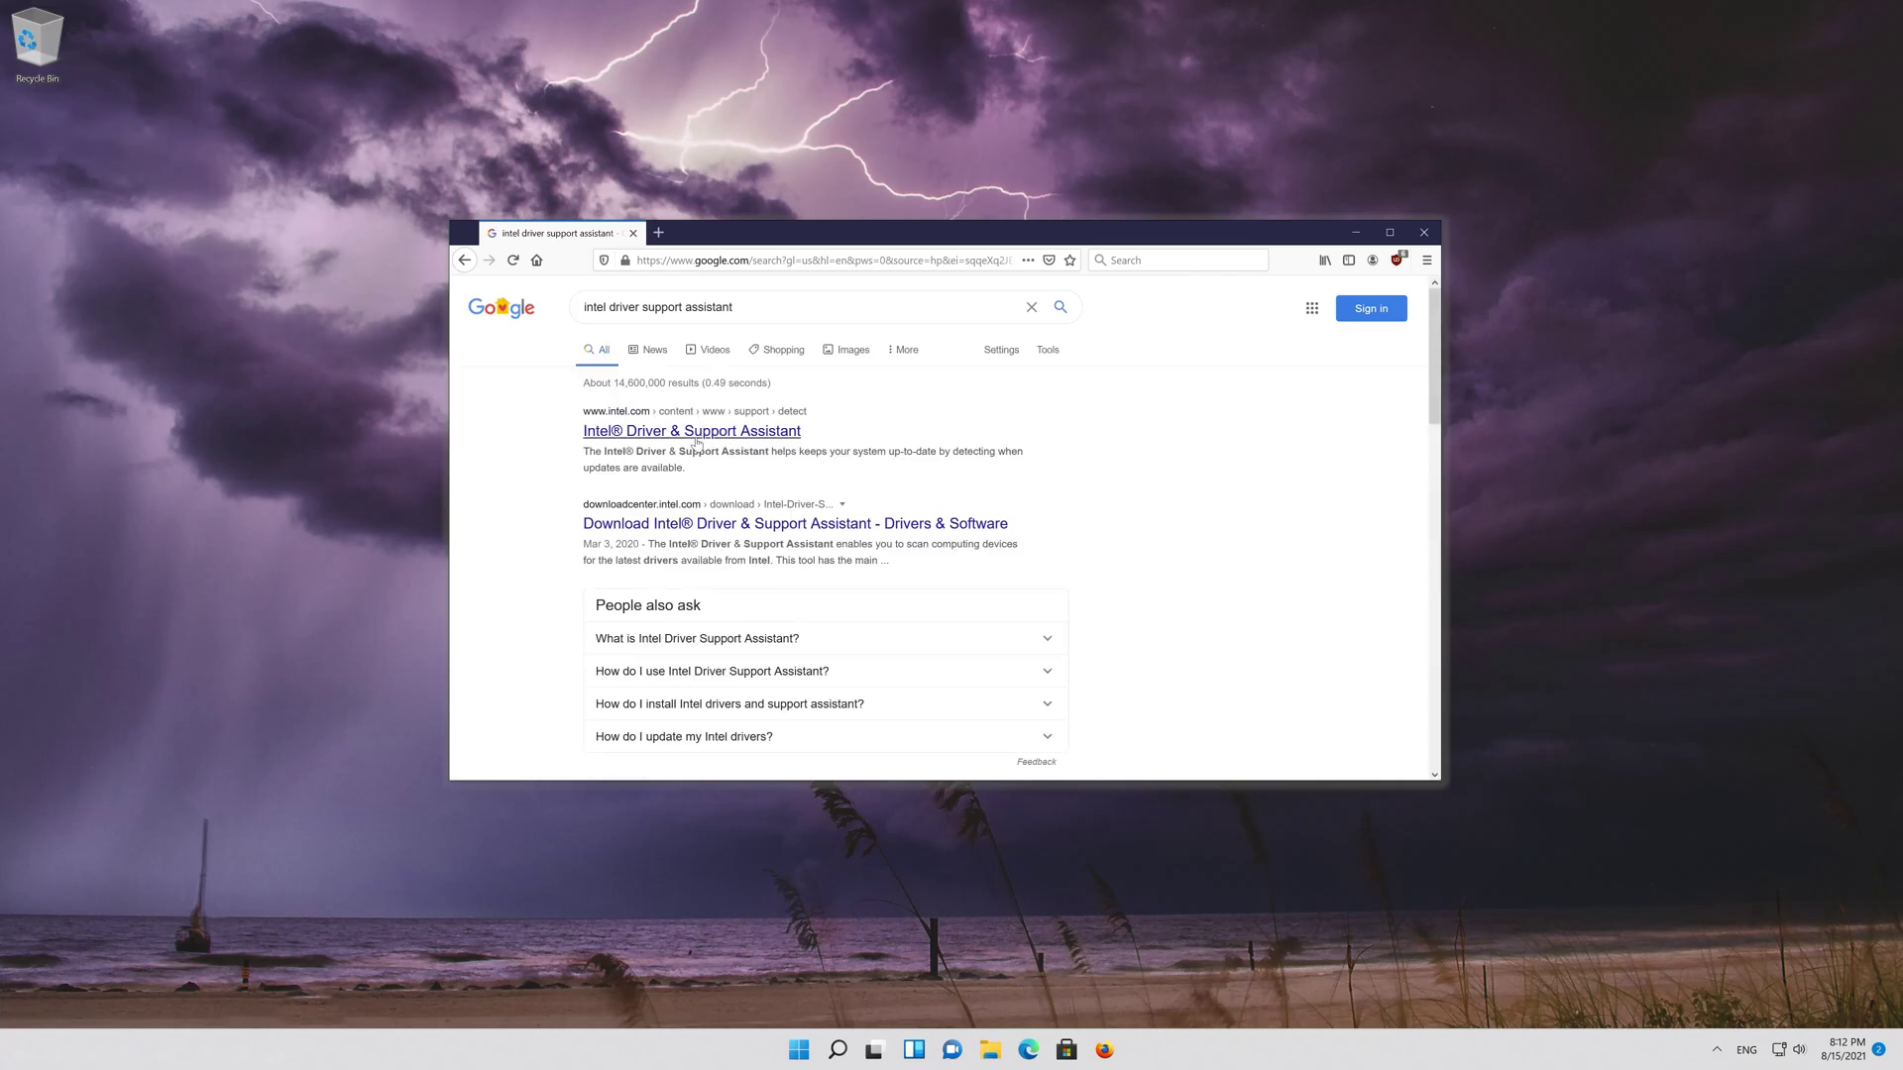
{"action": "left_click", "coordinate": [702, 436]}
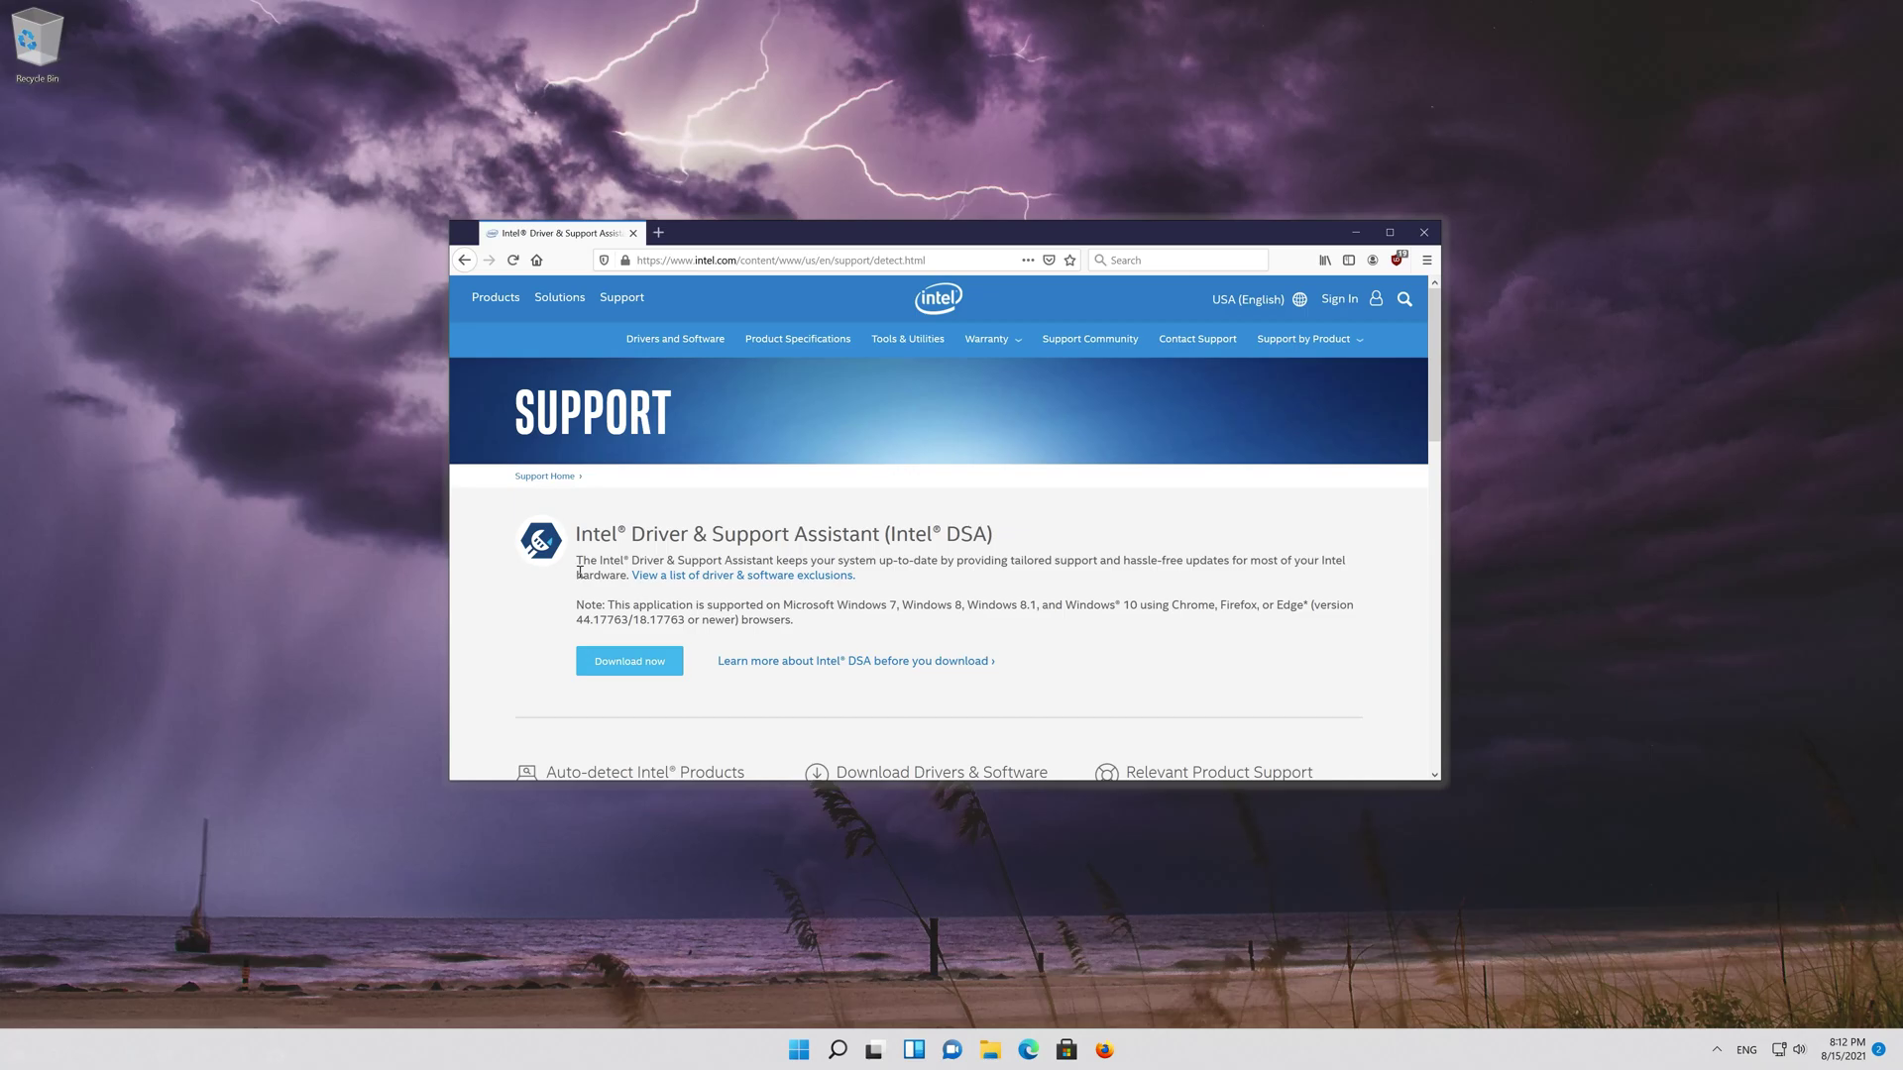
Download and save the Intel Driver & Support Assistant installer, then run it
{"action": "left_click", "coordinate": [647, 663]}
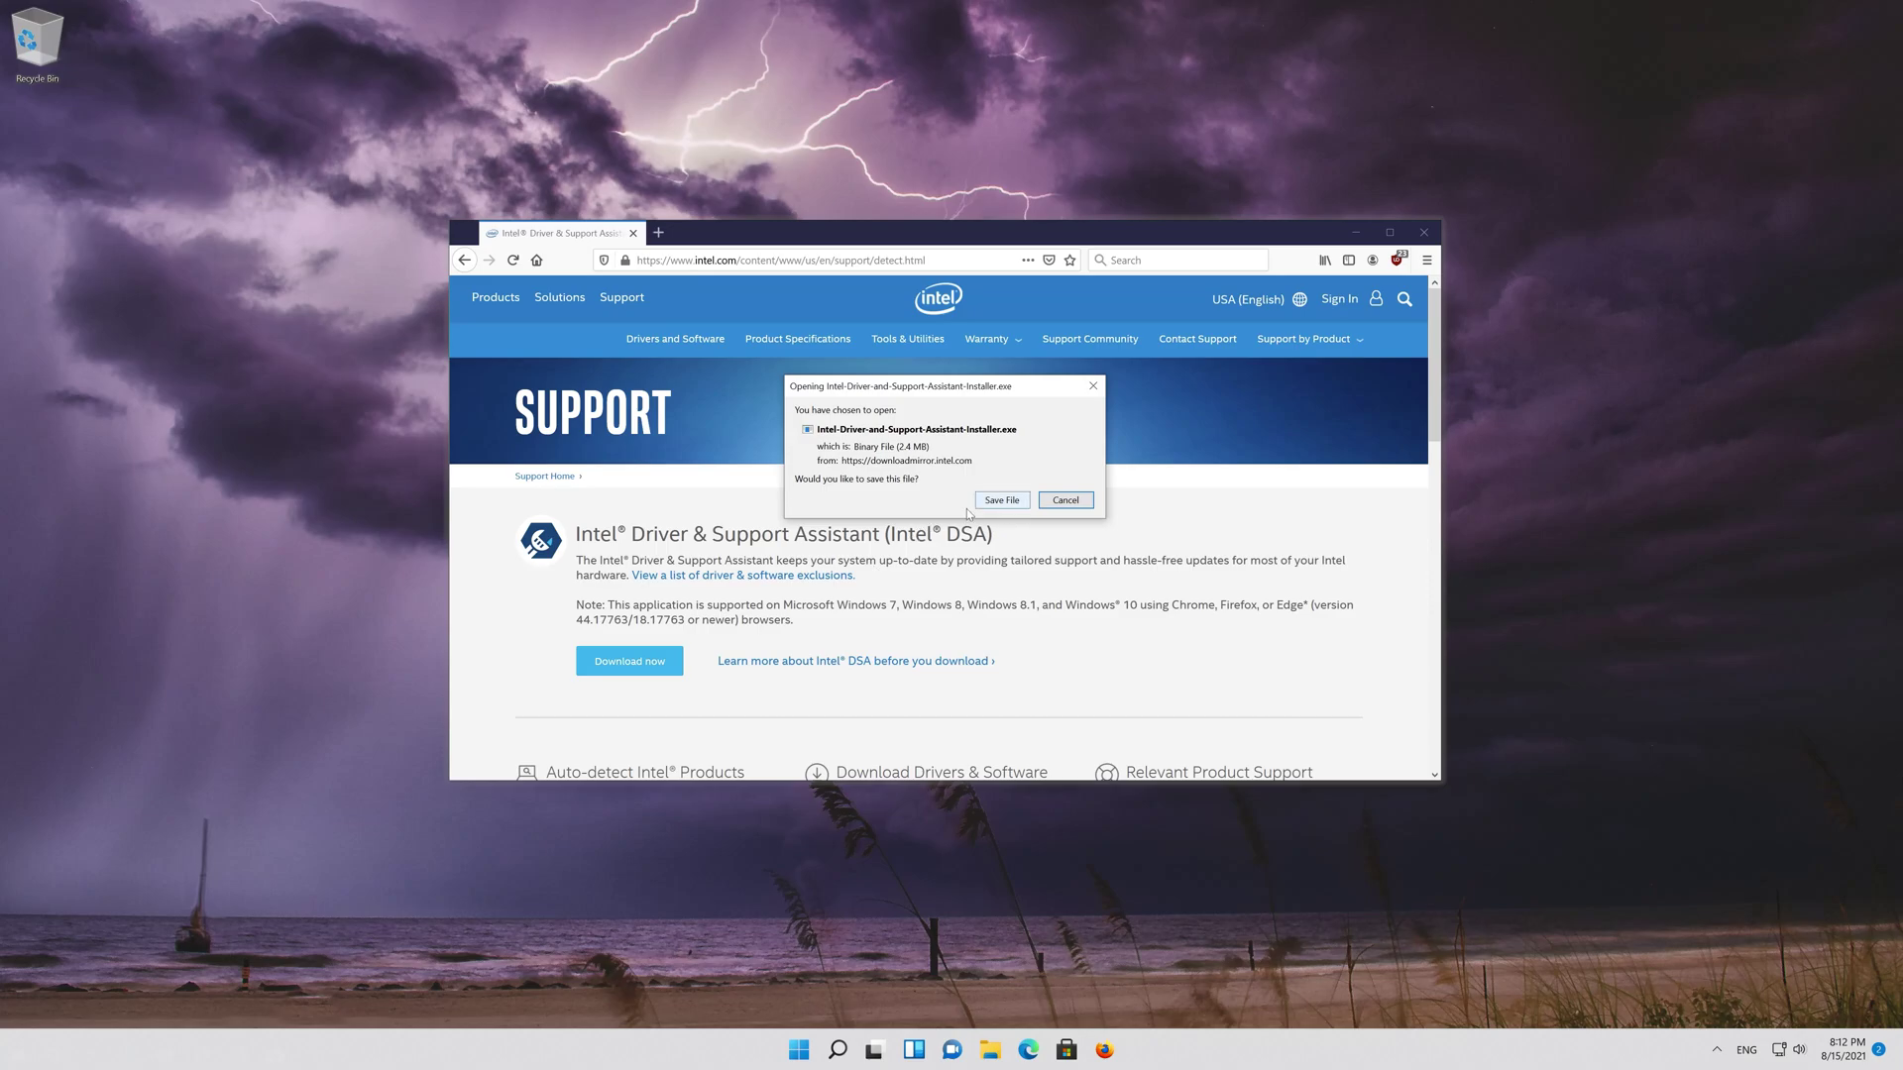
{"action": "left_click", "coordinate": [999, 501]}
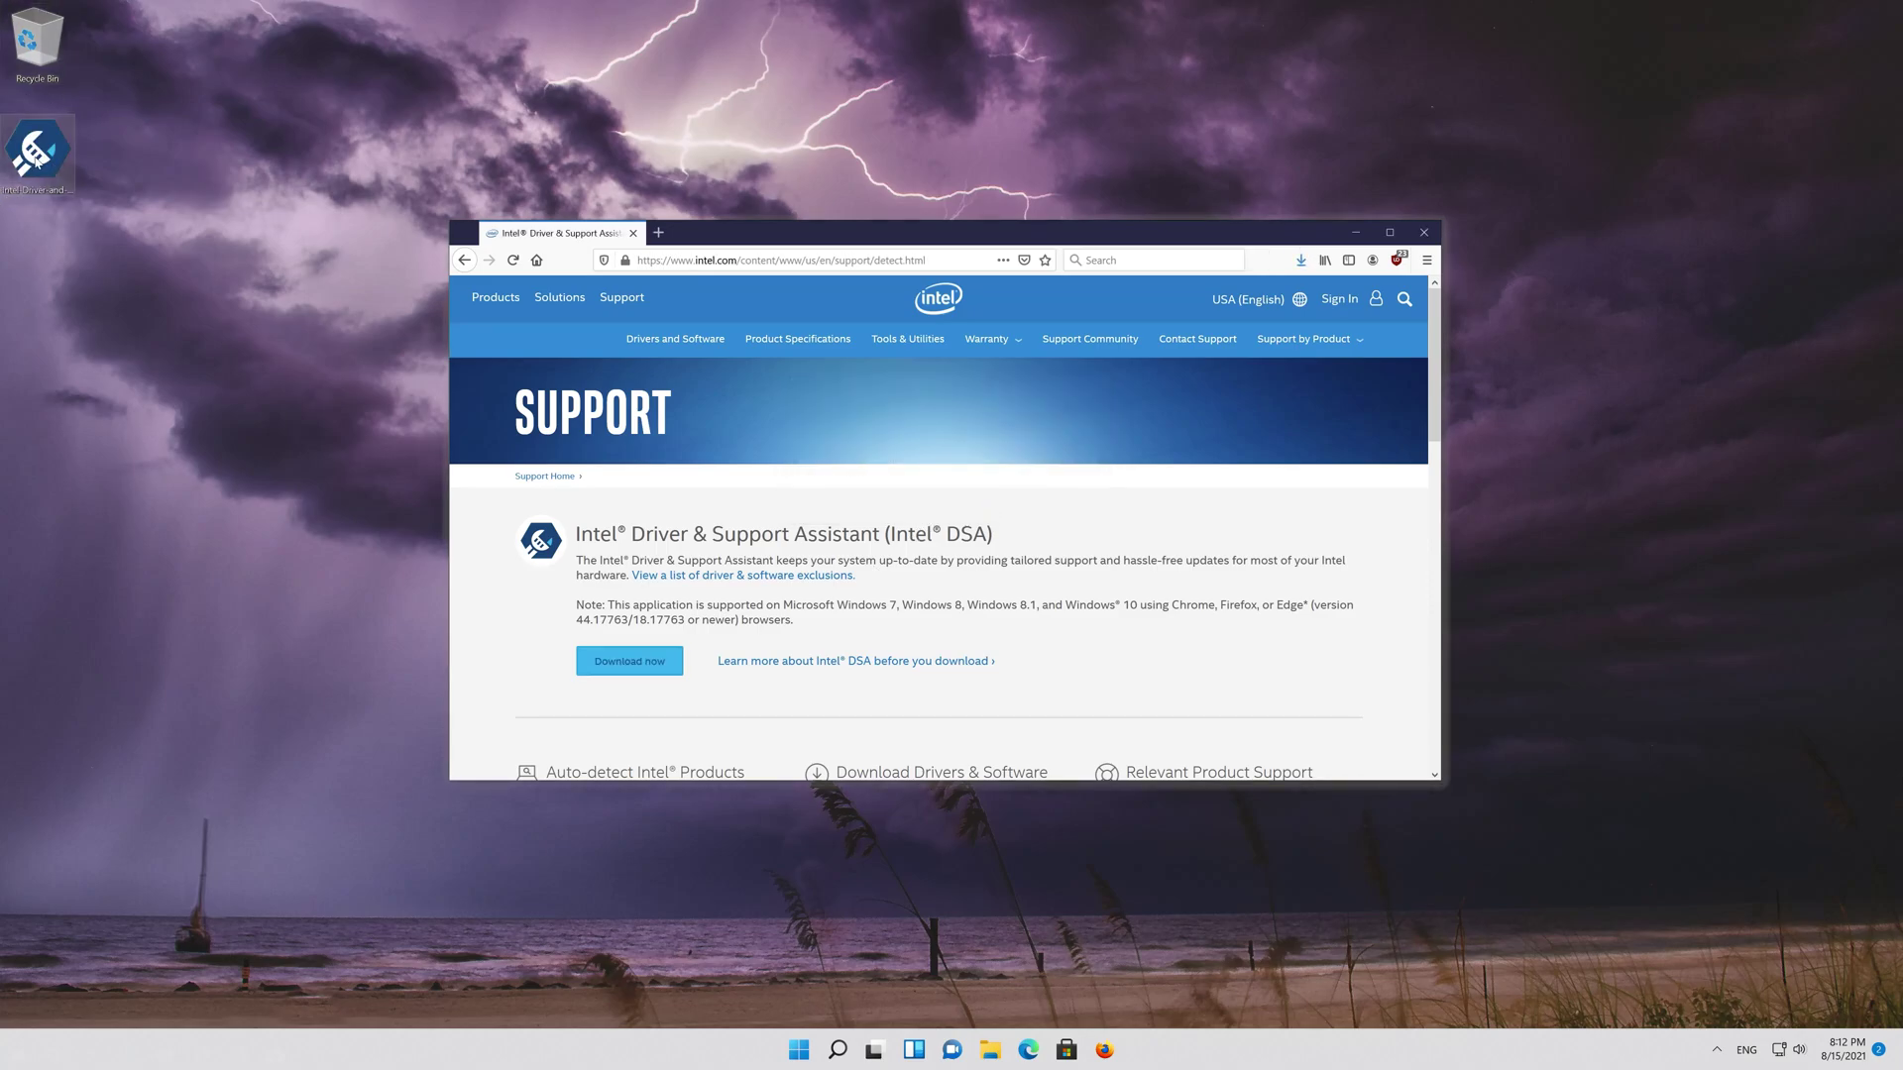
{"action": "double_click", "coordinate": [40, 164]}
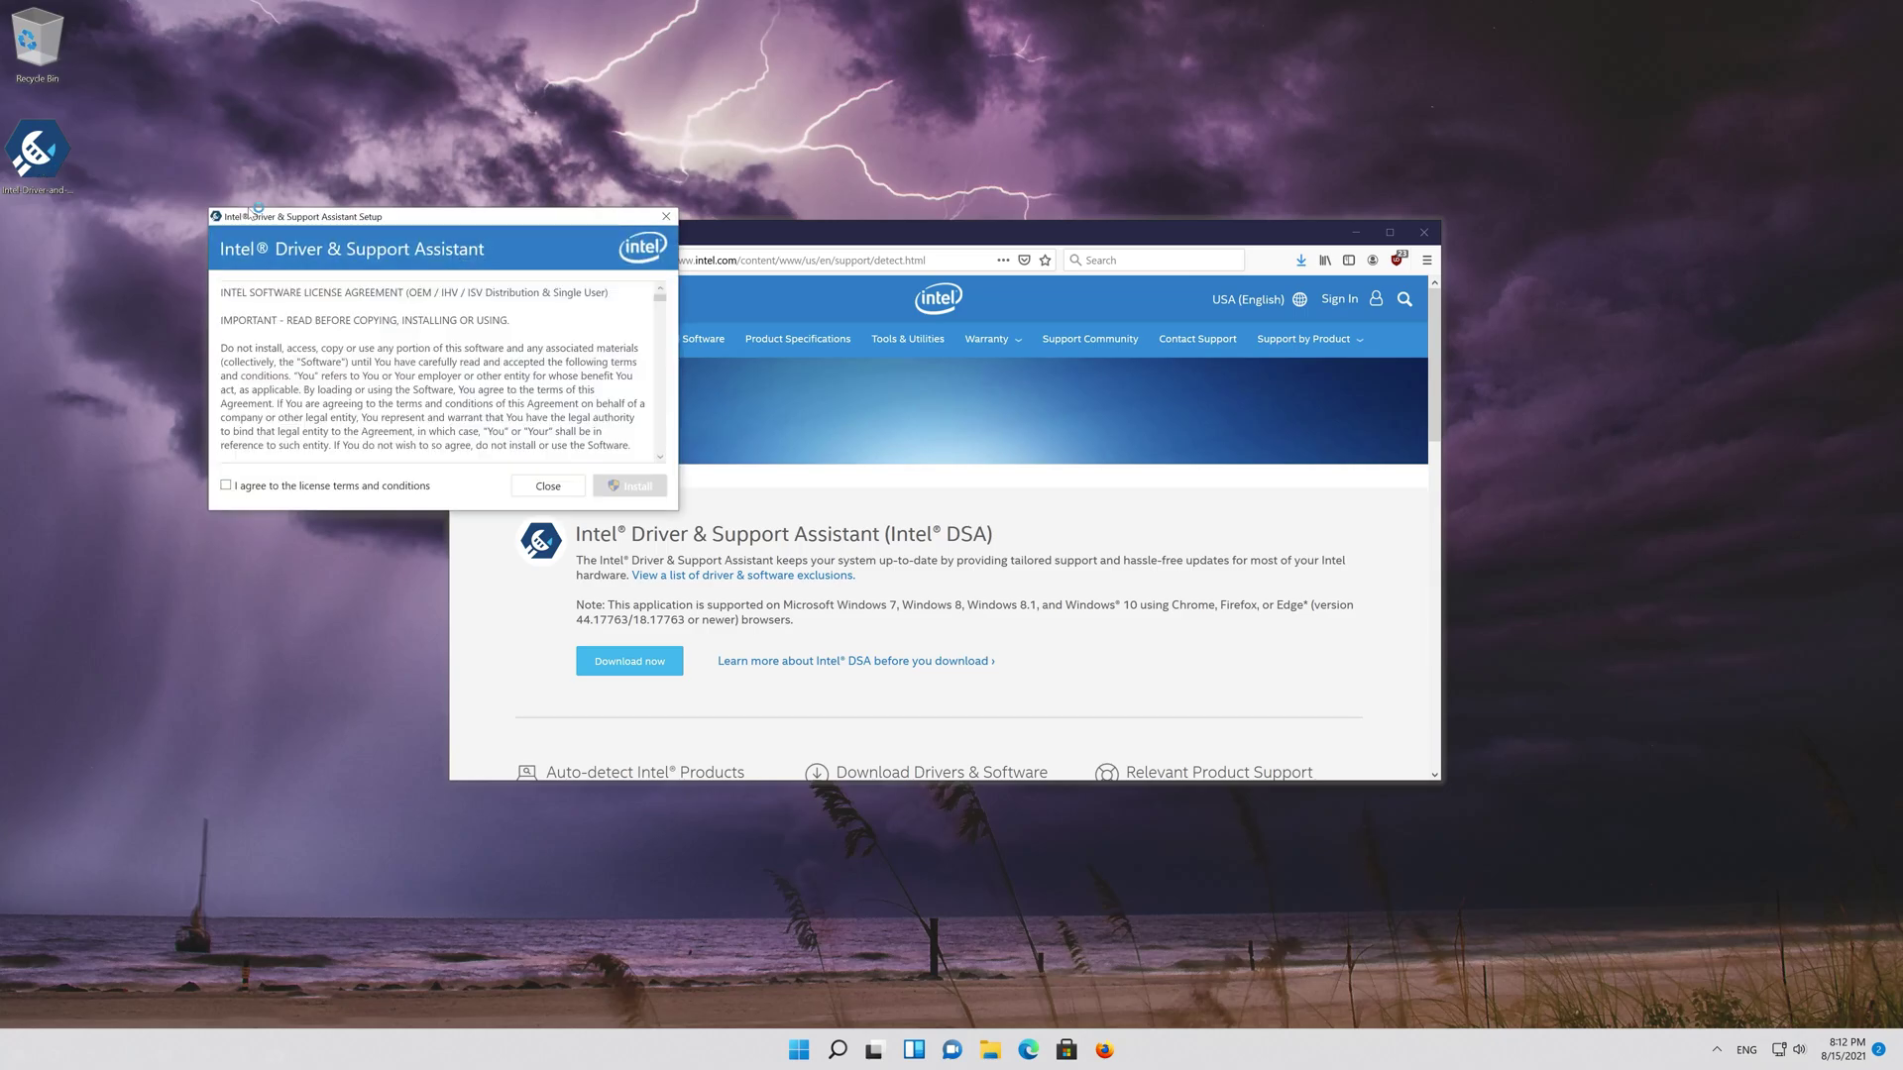
Accept the license and install Intel Driver & Support Assistant, approving the UAC prompt
{"action": "left_click_drag", "start_coordinate": [255, 214], "coordinate": [750, 309]}
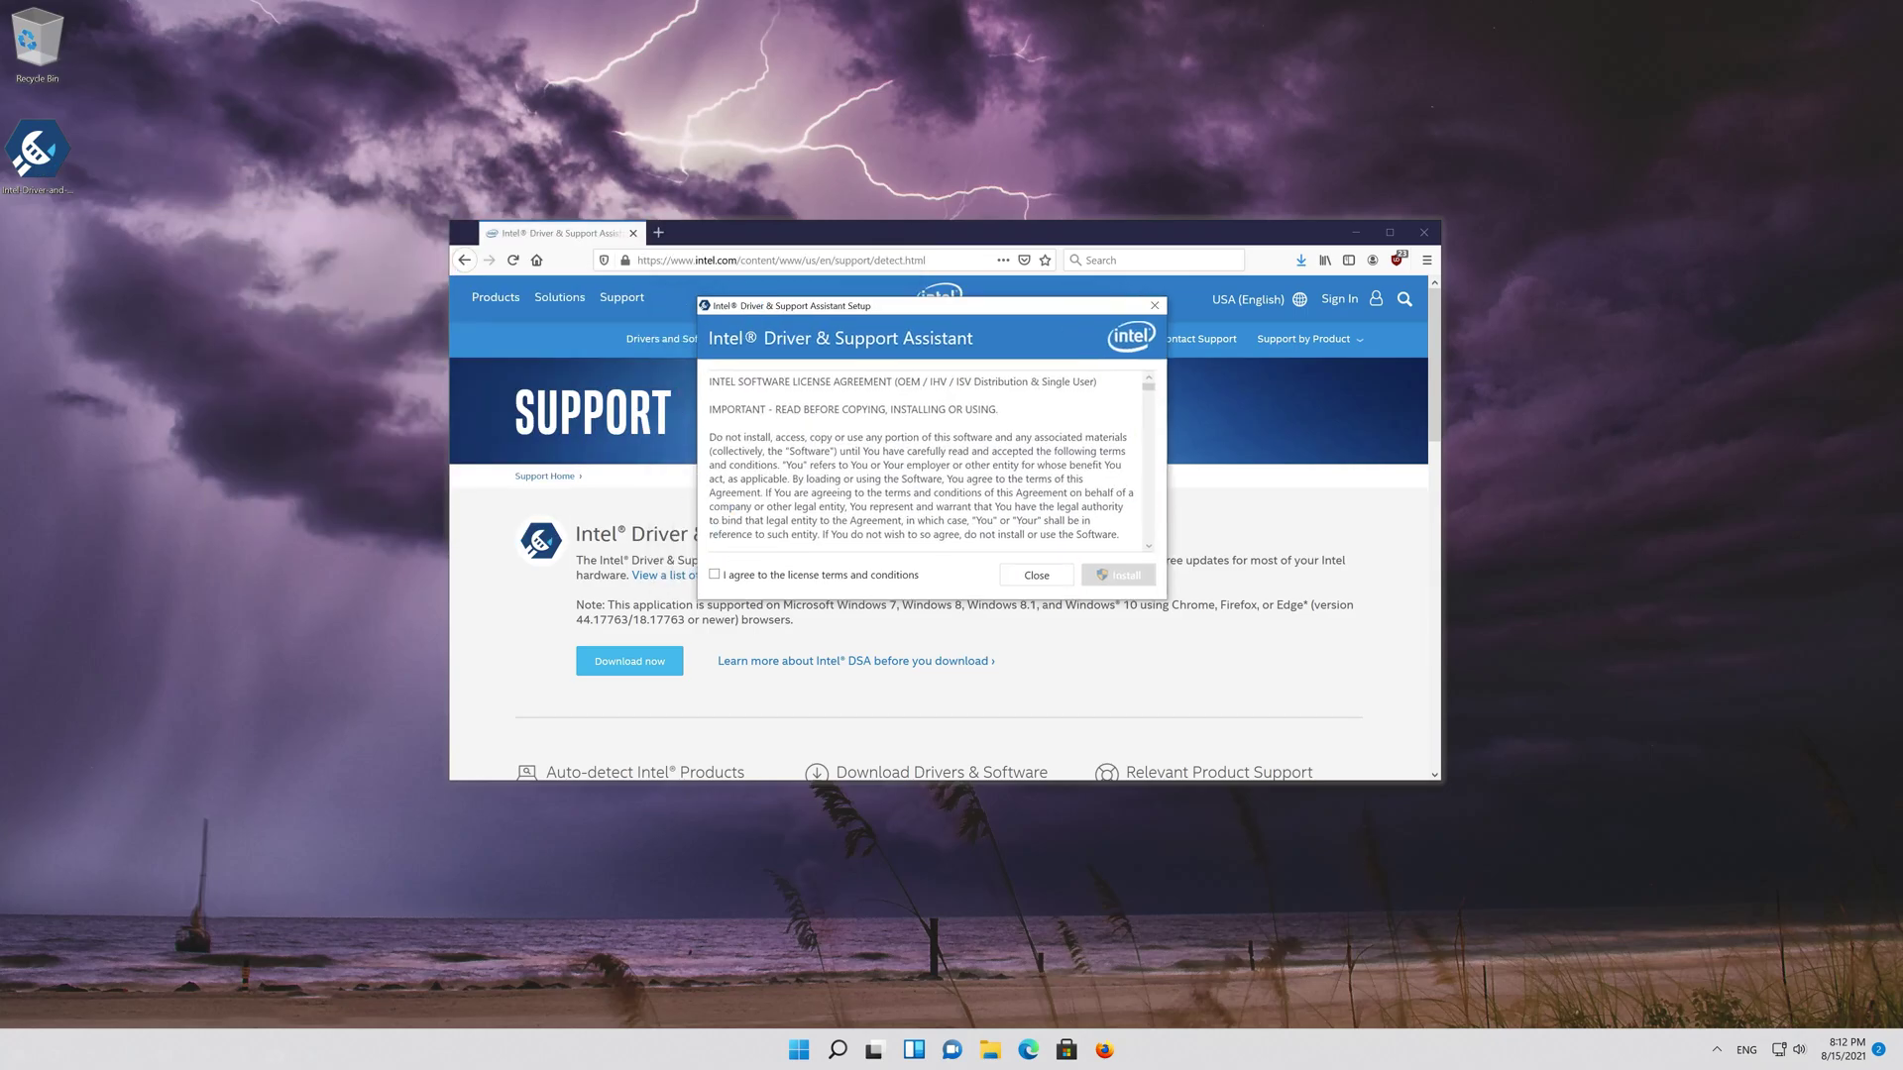
{"action": "left_click", "coordinate": [714, 575]}
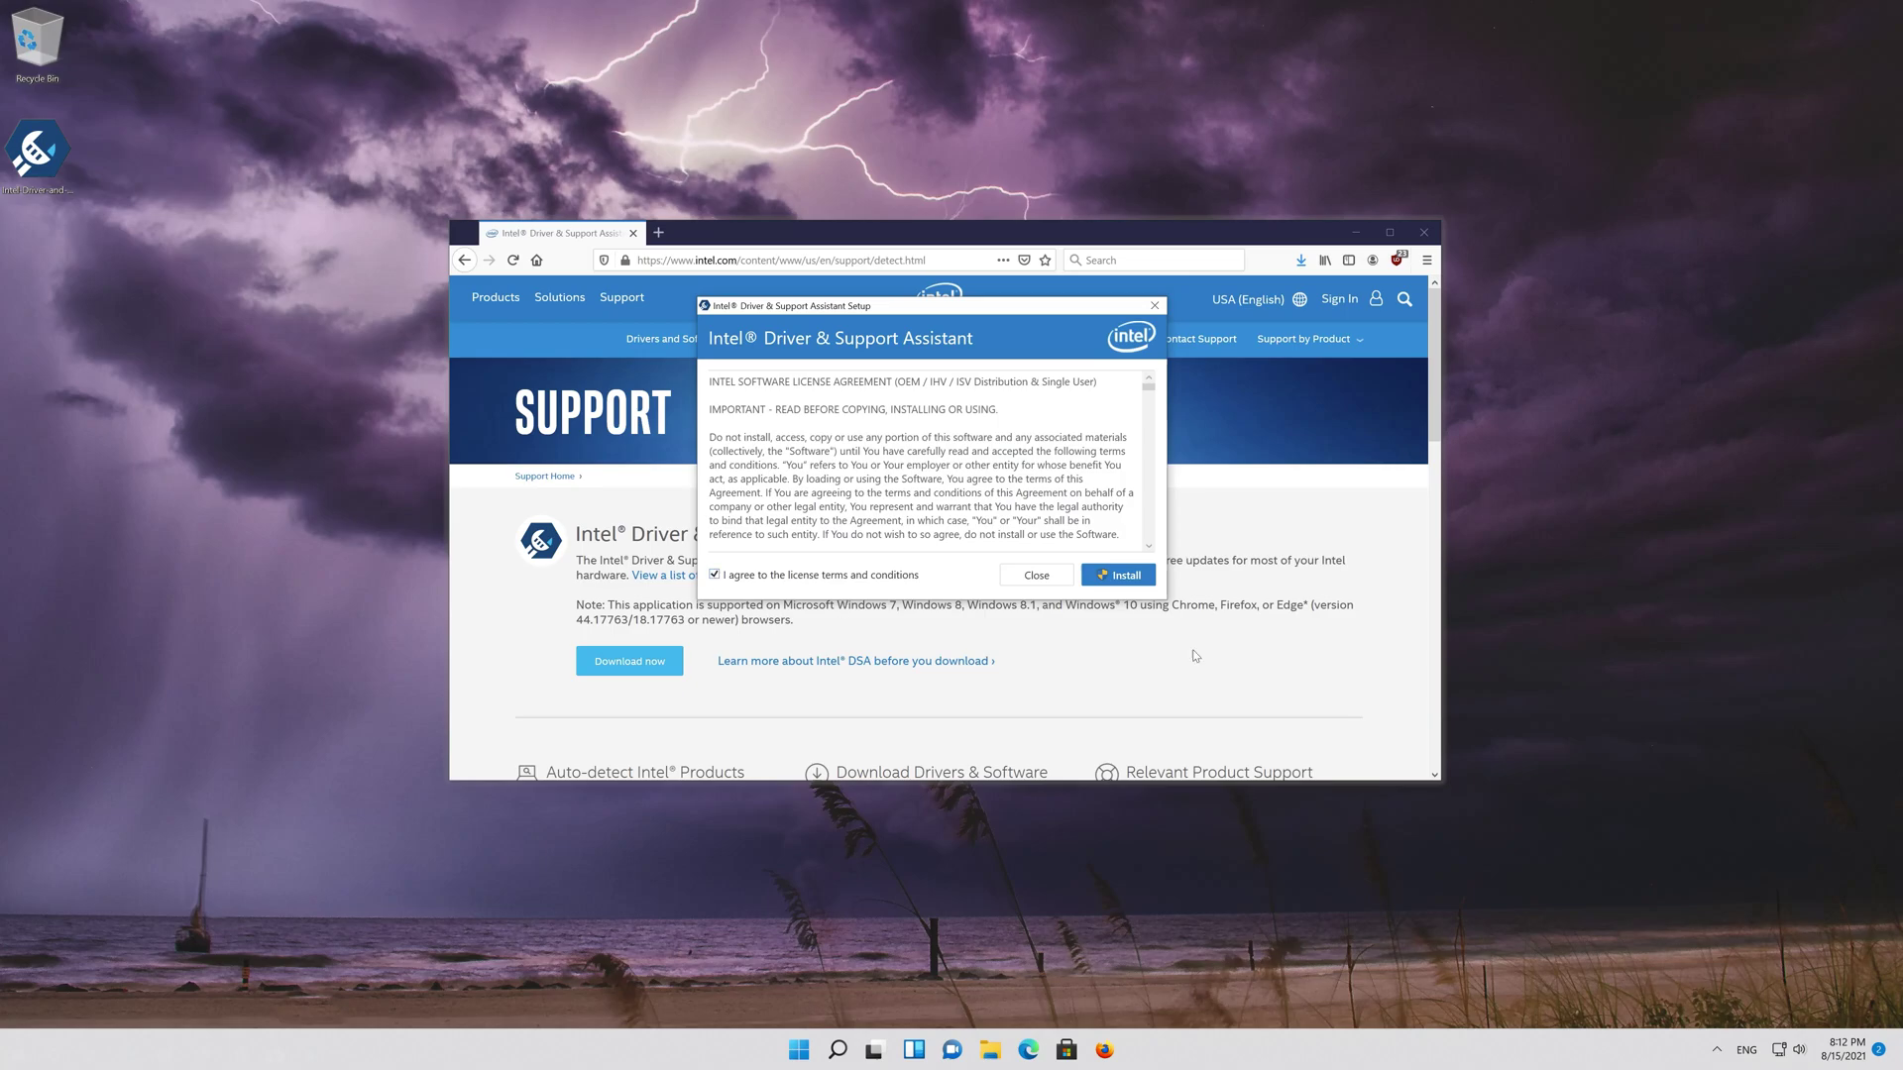
{"action": "left_click", "coordinate": [1126, 575]}
{"action": "left_click", "coordinate": [1112, 688]}
{"action": "left_click", "coordinate": [861, 630]}
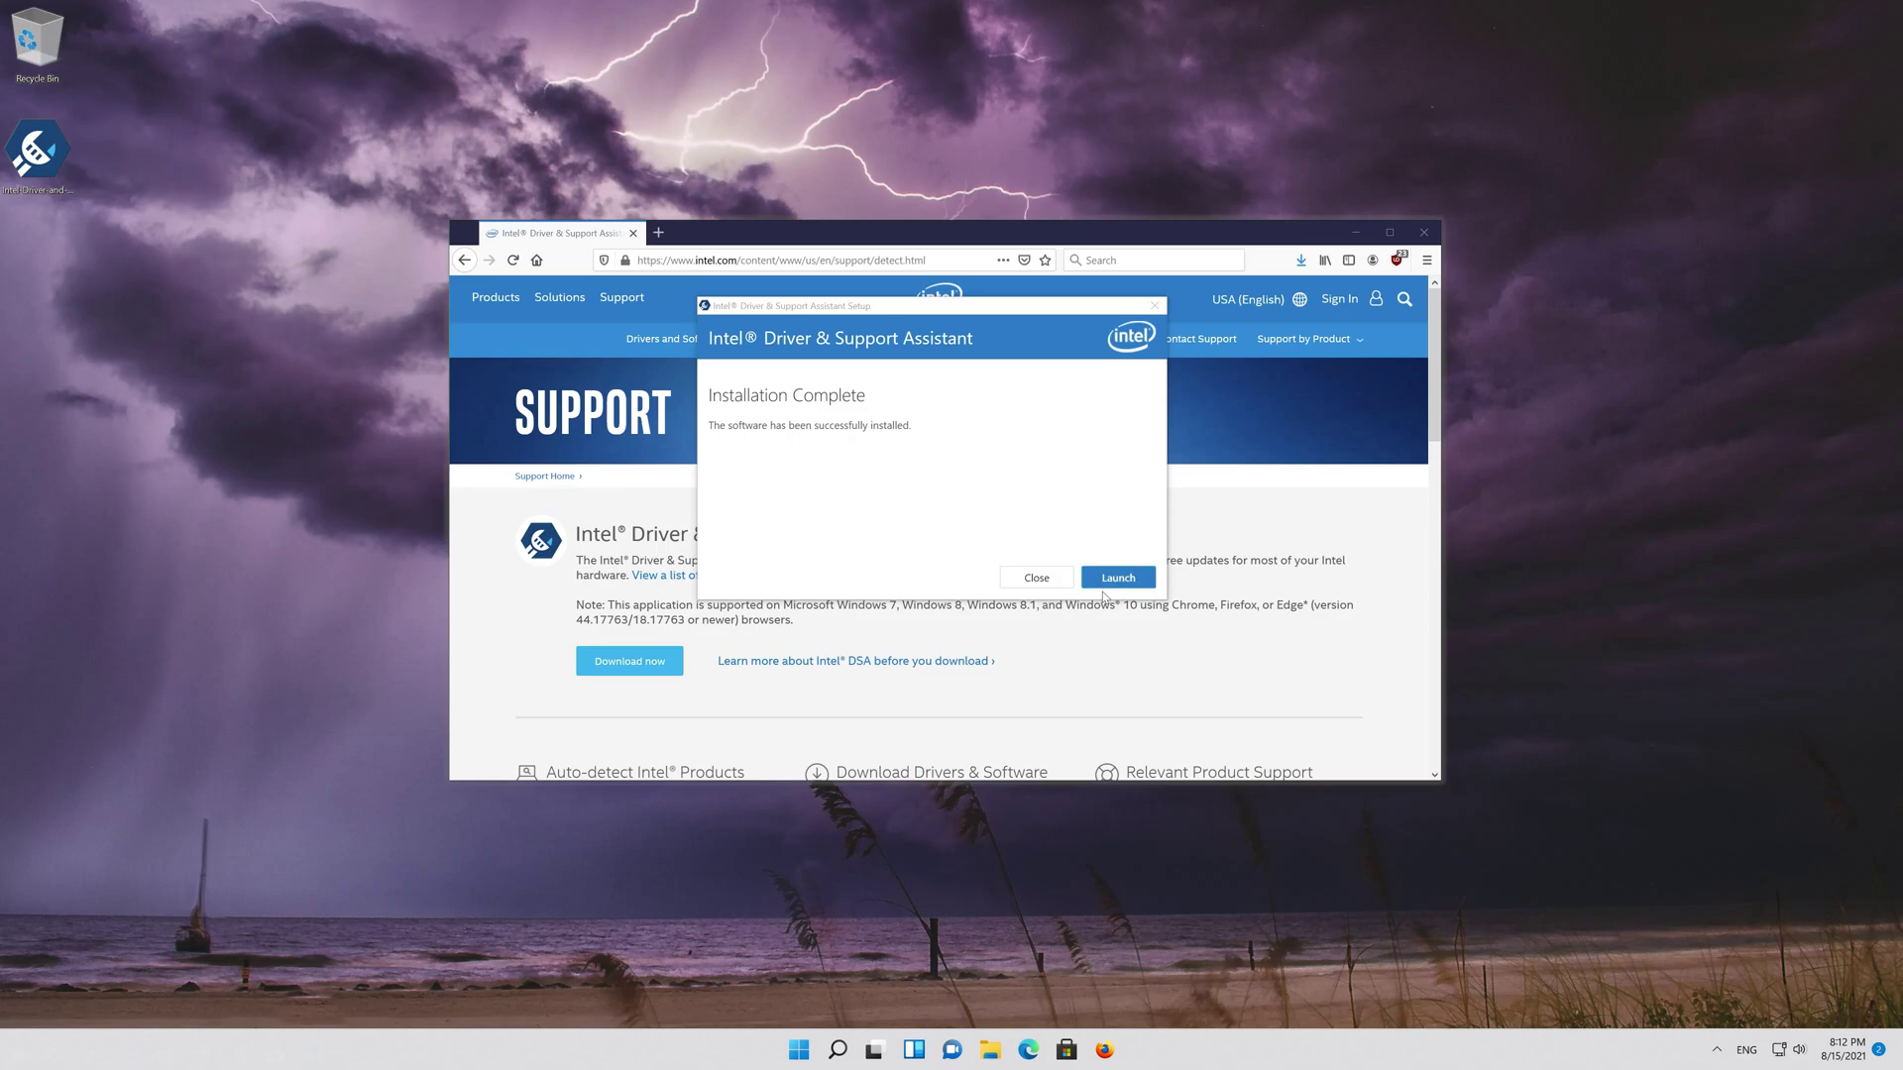
Launch the assistant and scroll its scan results down to the devices and drivers list
{"action": "left_click", "coordinate": [1105, 586]}
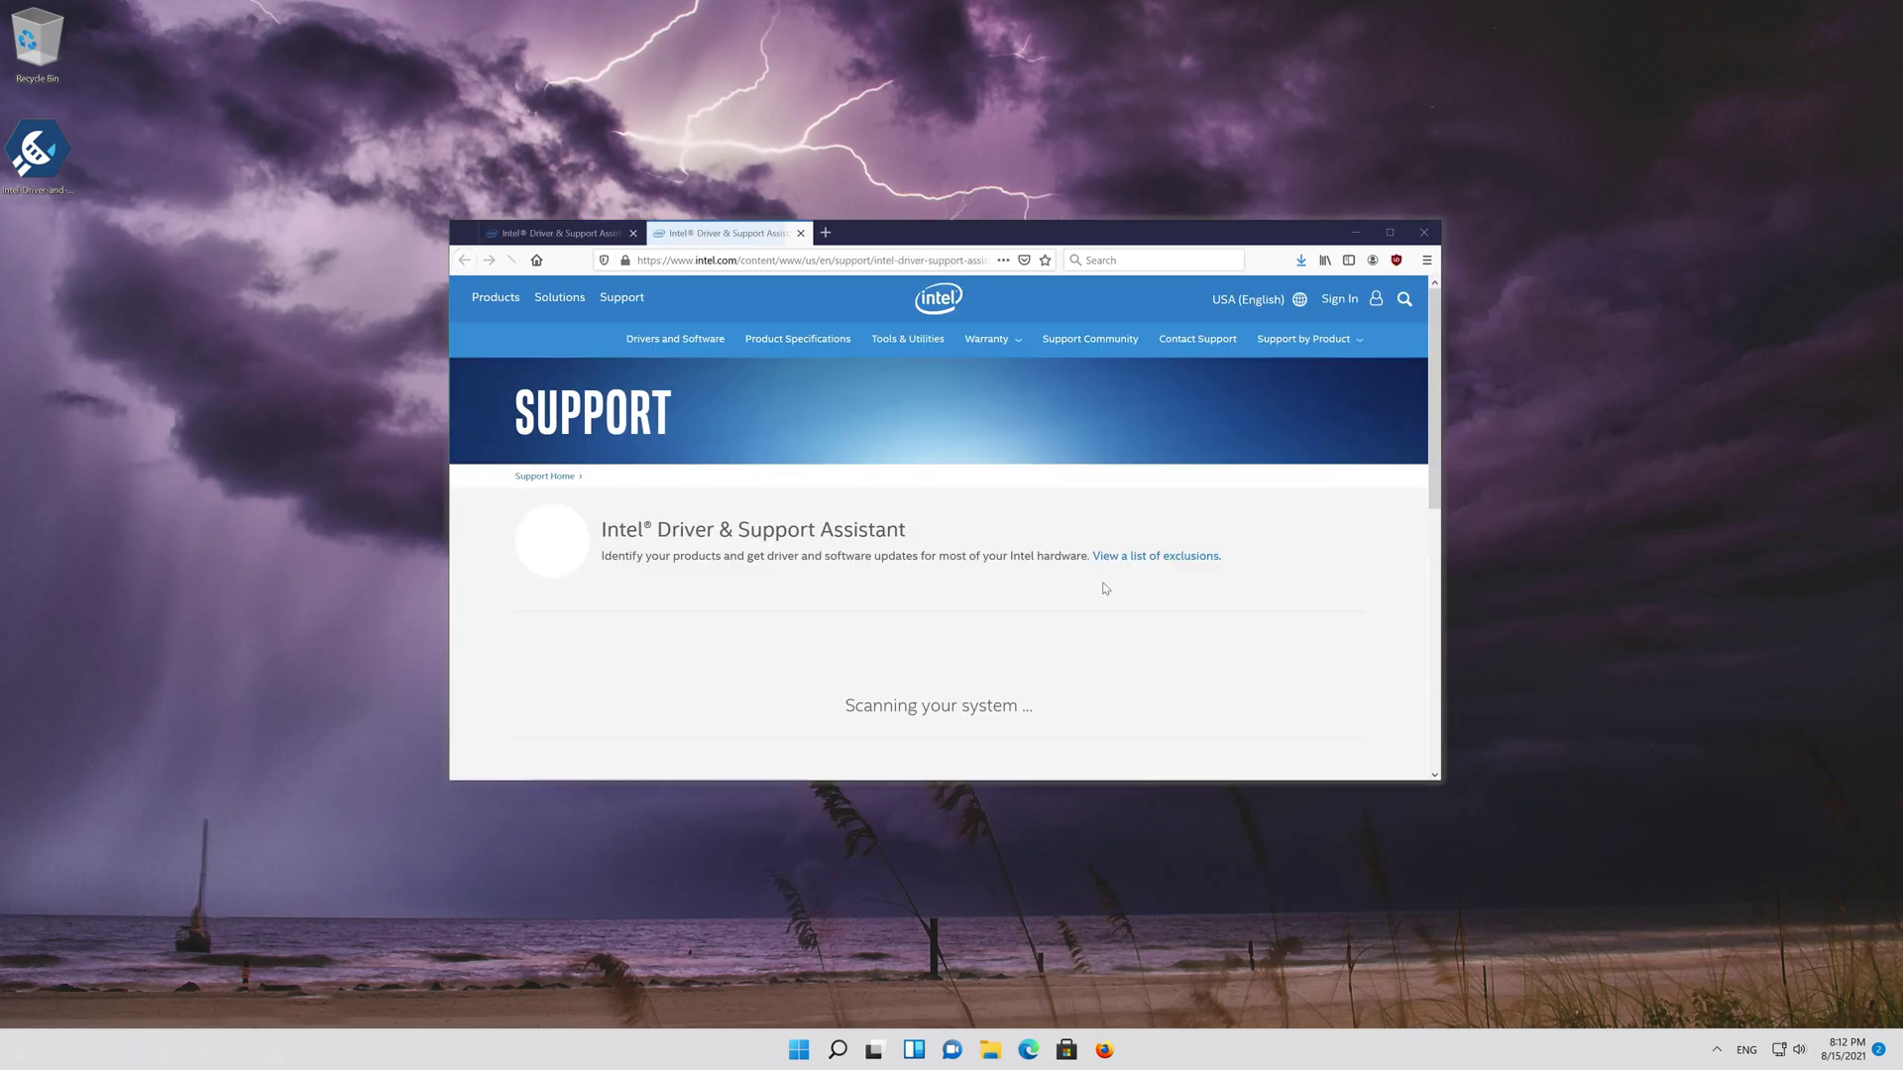
{"action": "scroll", "coordinate": [991, 595], "scroll_direction": "down", "scroll_amount": 4}
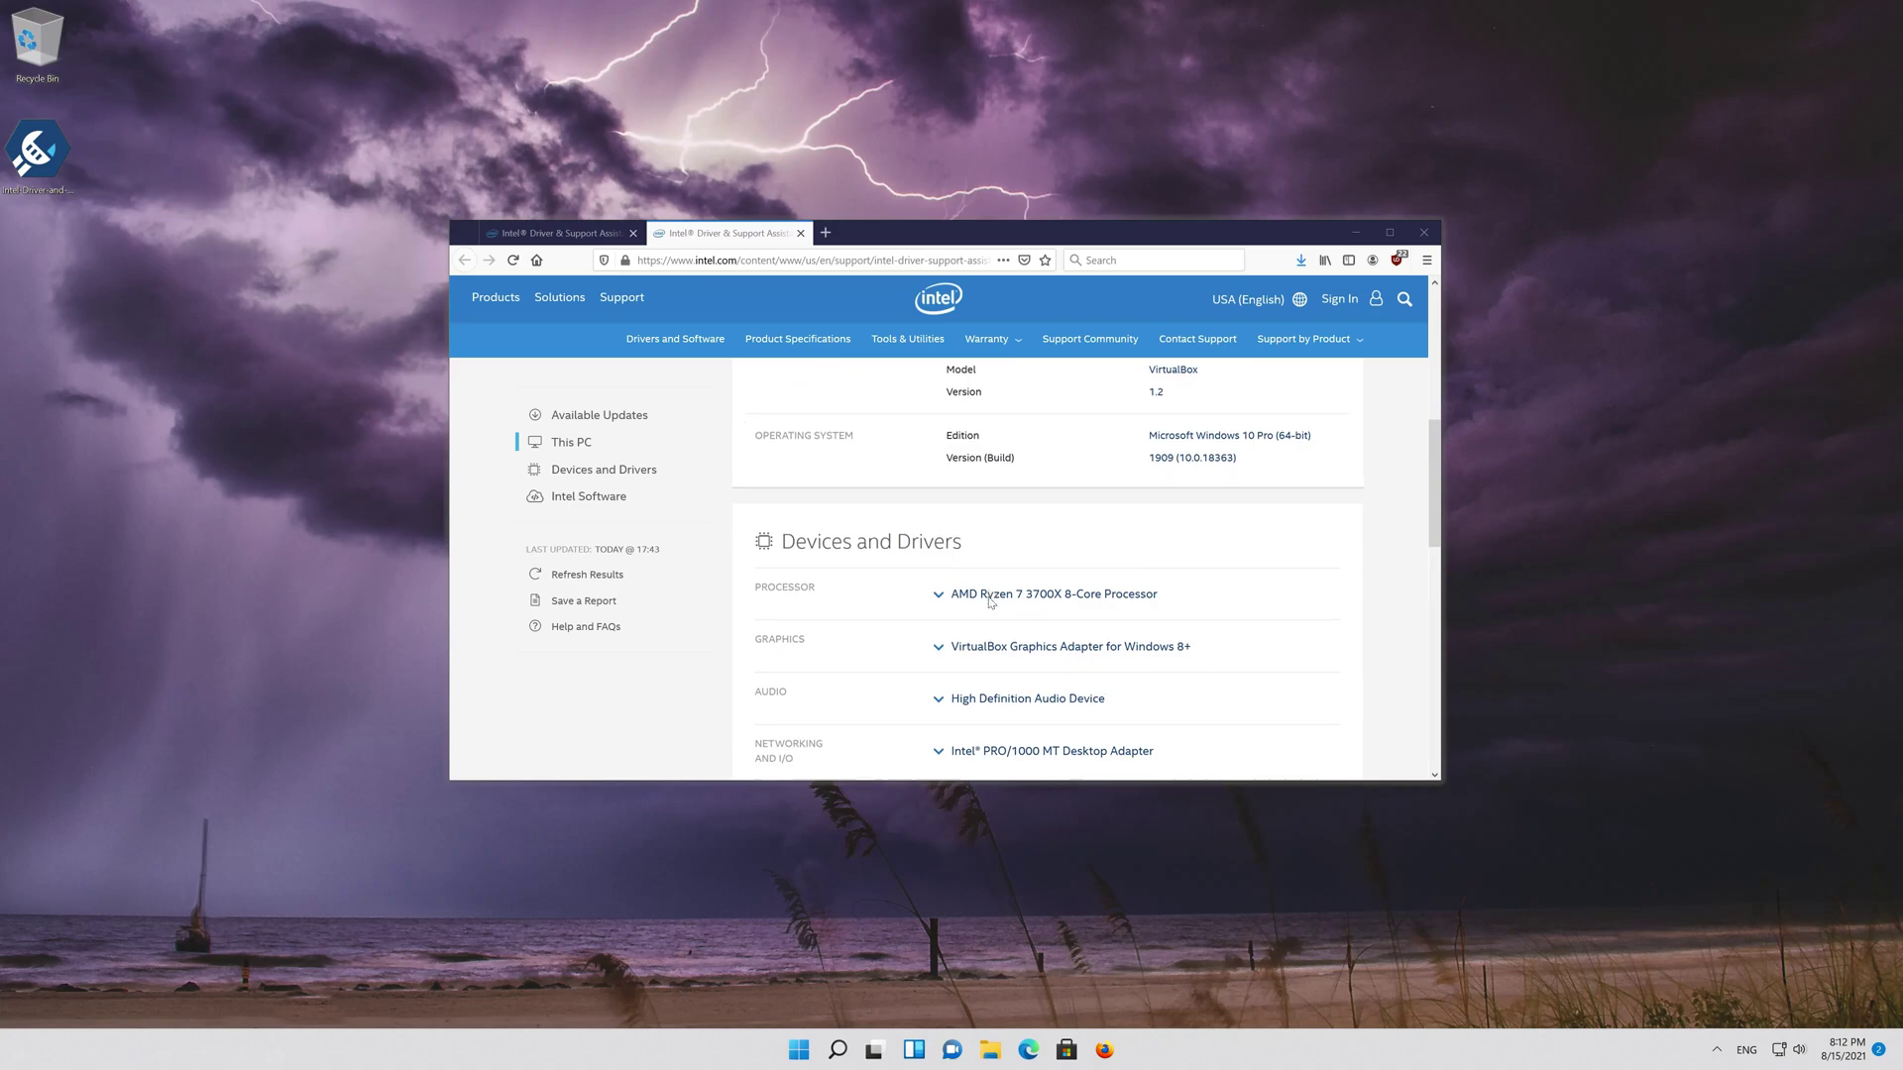
{"action": "scroll", "coordinate": [990, 601], "scroll_direction": "down", "scroll_amount": 1}
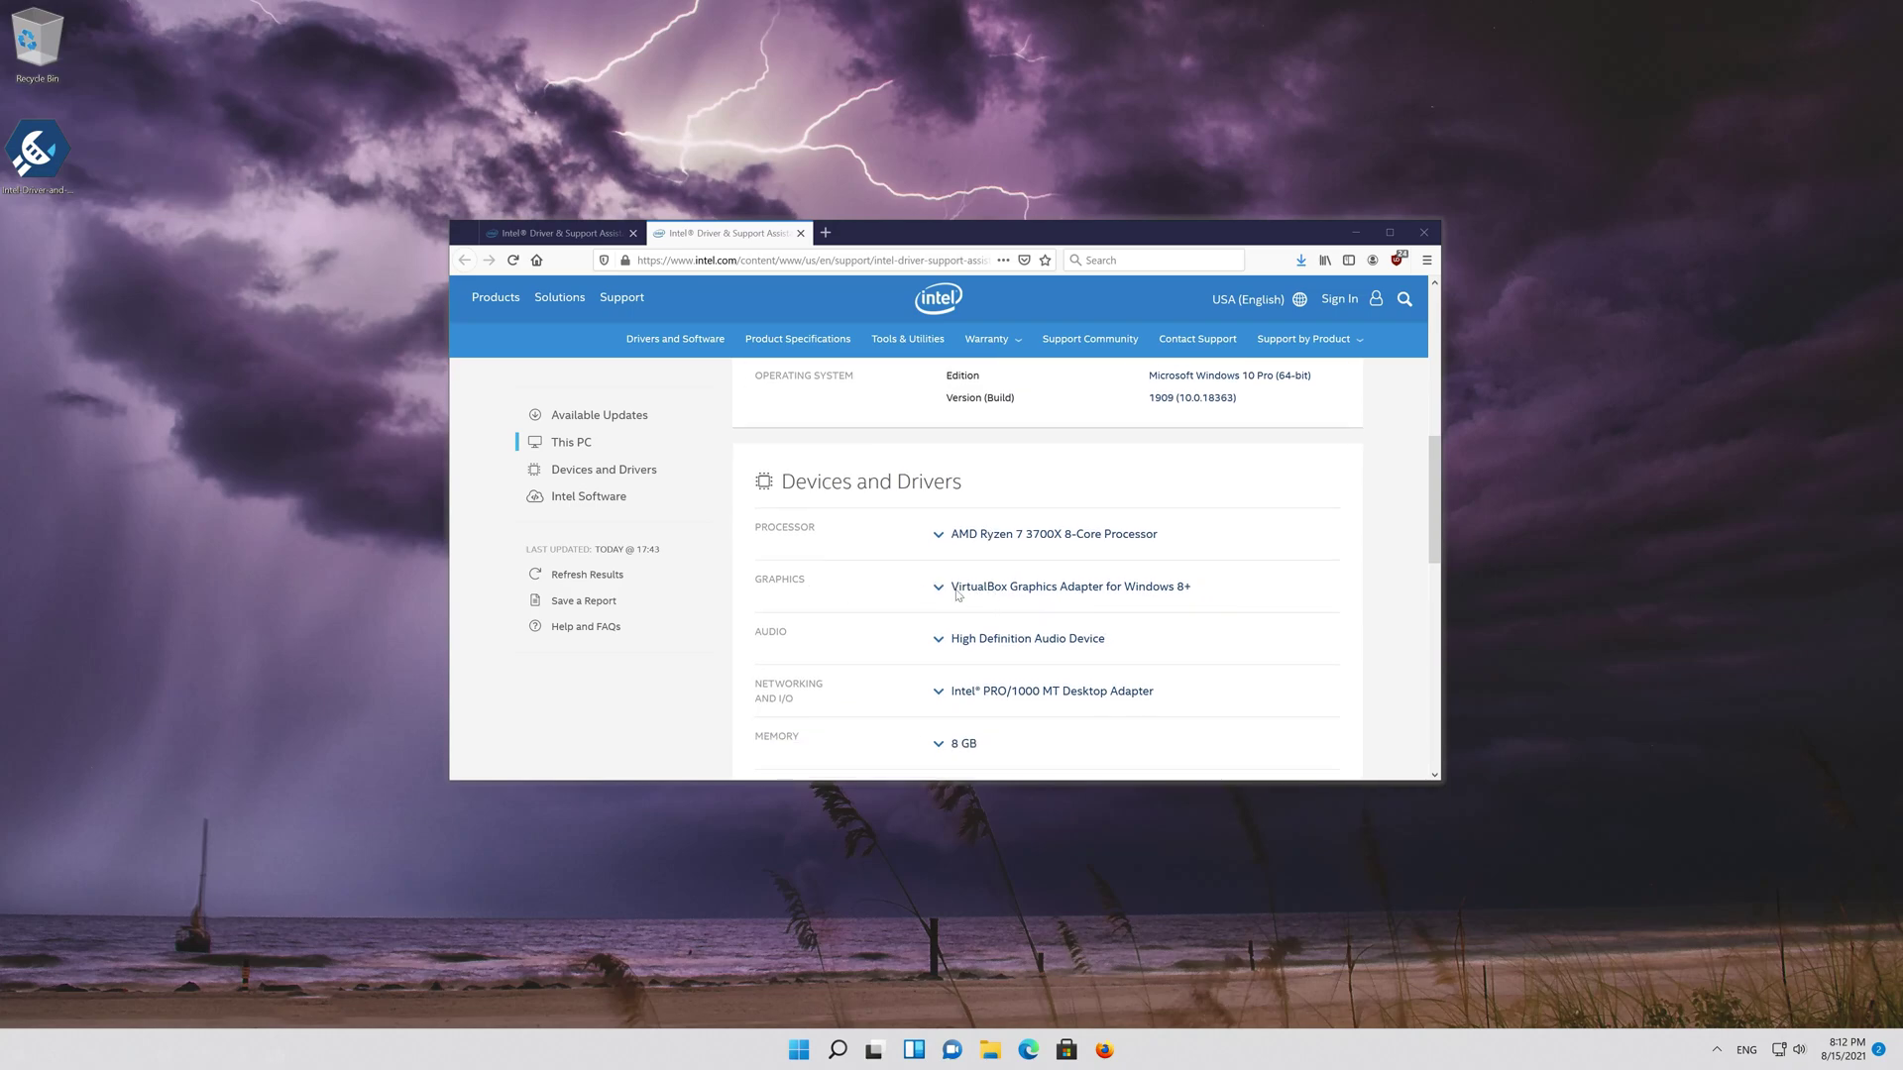